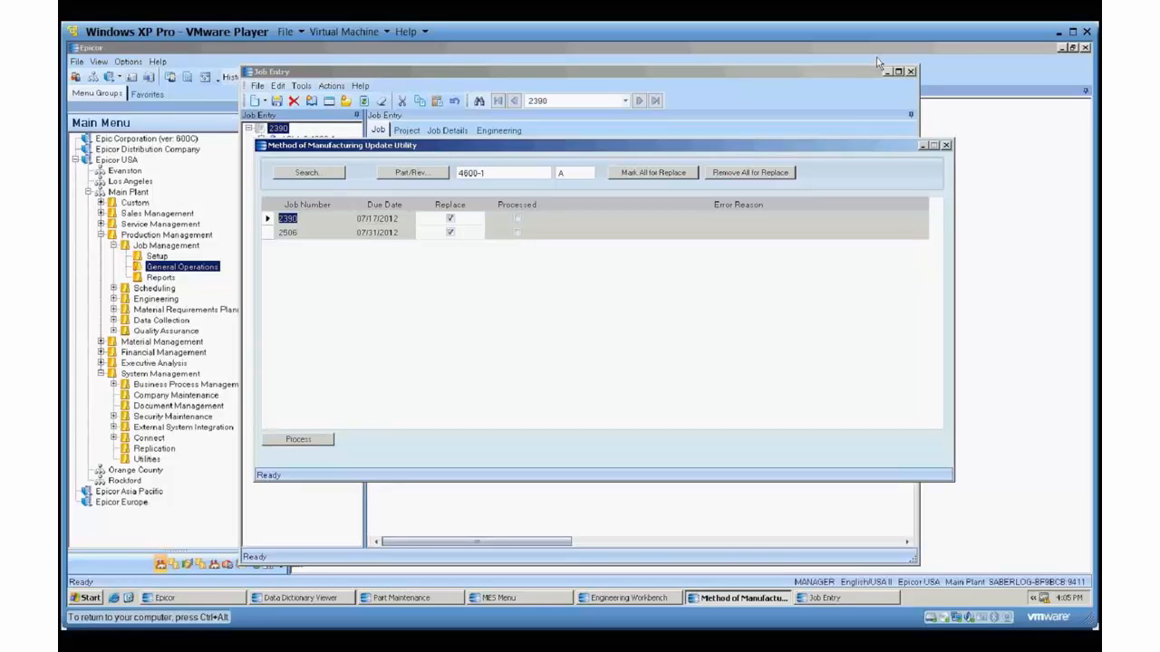
Minimize the update utility and examine the operations and materials of job 2390 in Job Entry.
click(923, 146)
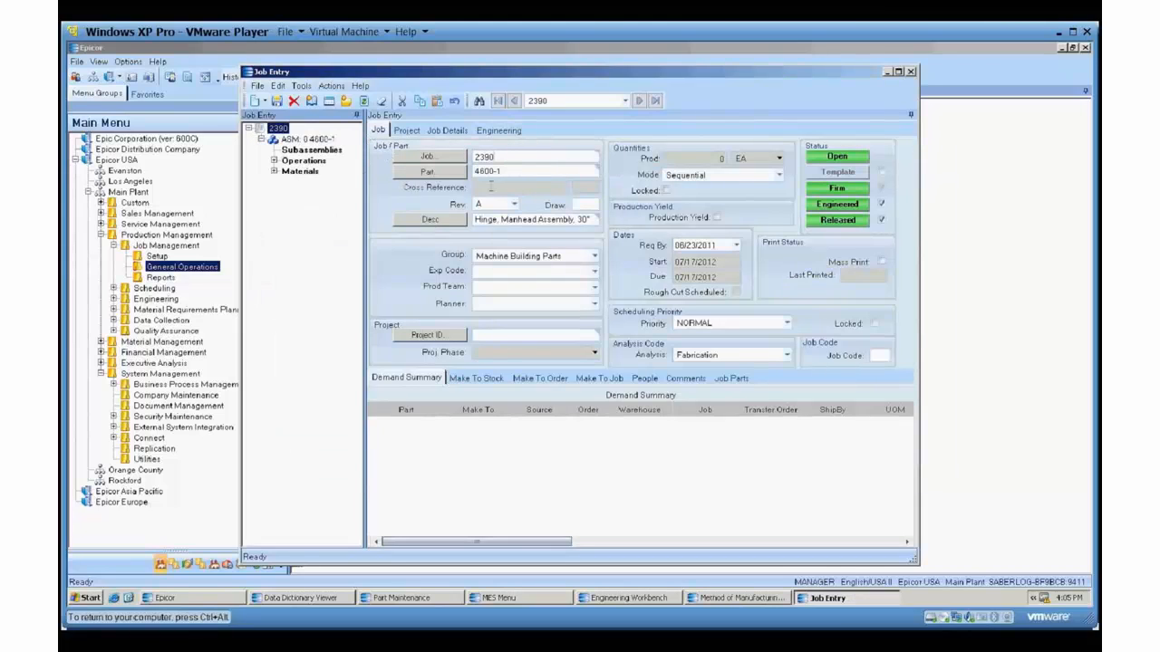
click(274, 160)
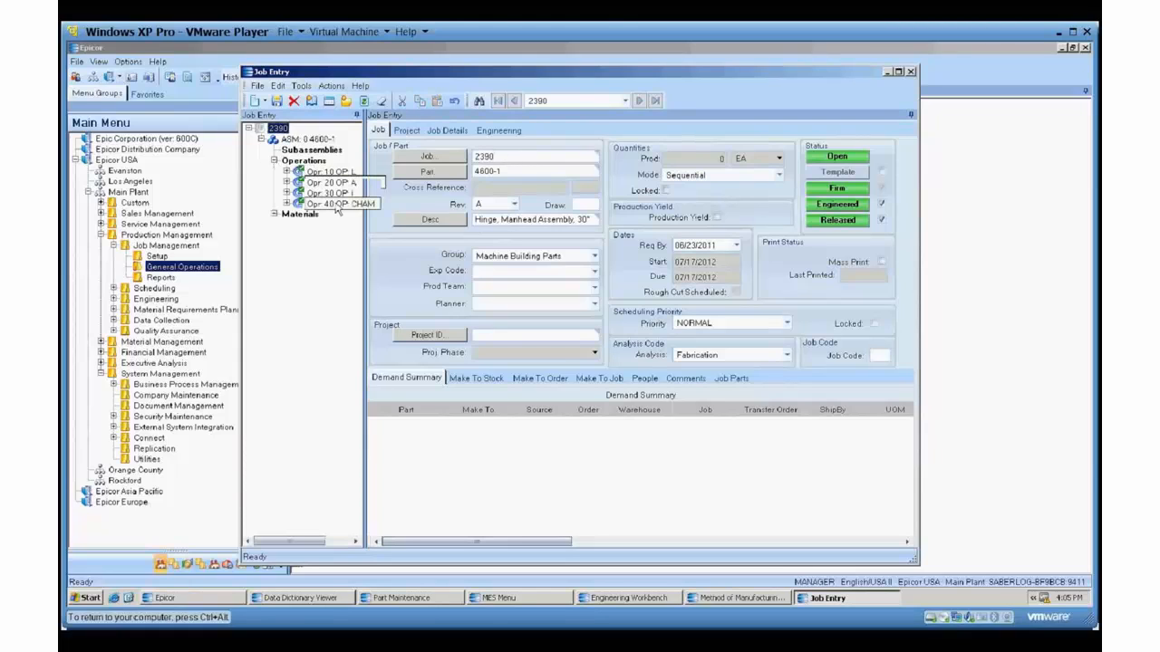
click(274, 214)
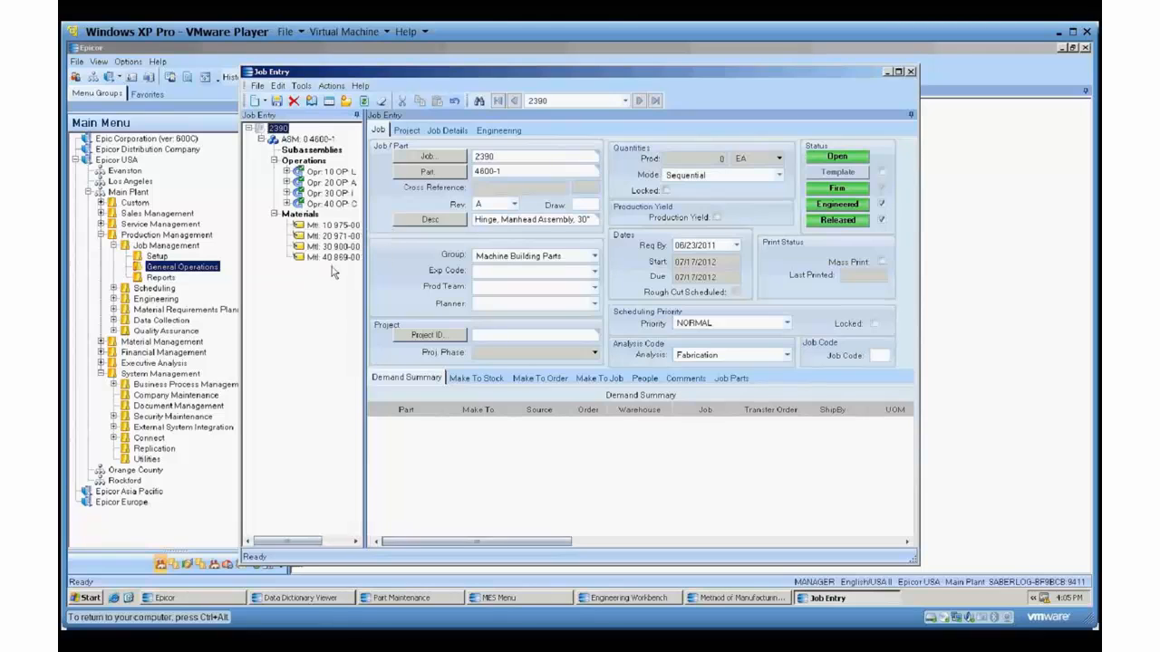
Load job 2506 in Job Entry to check its operations and materials.
click(549, 155)
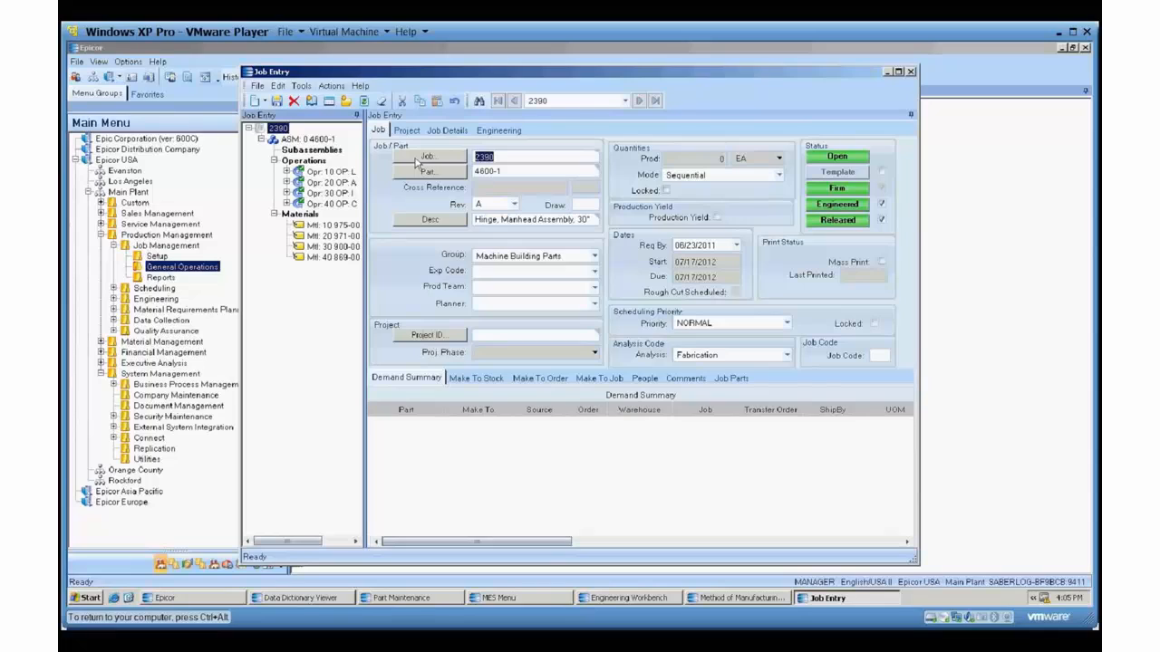
text(2506)
key(Tab)
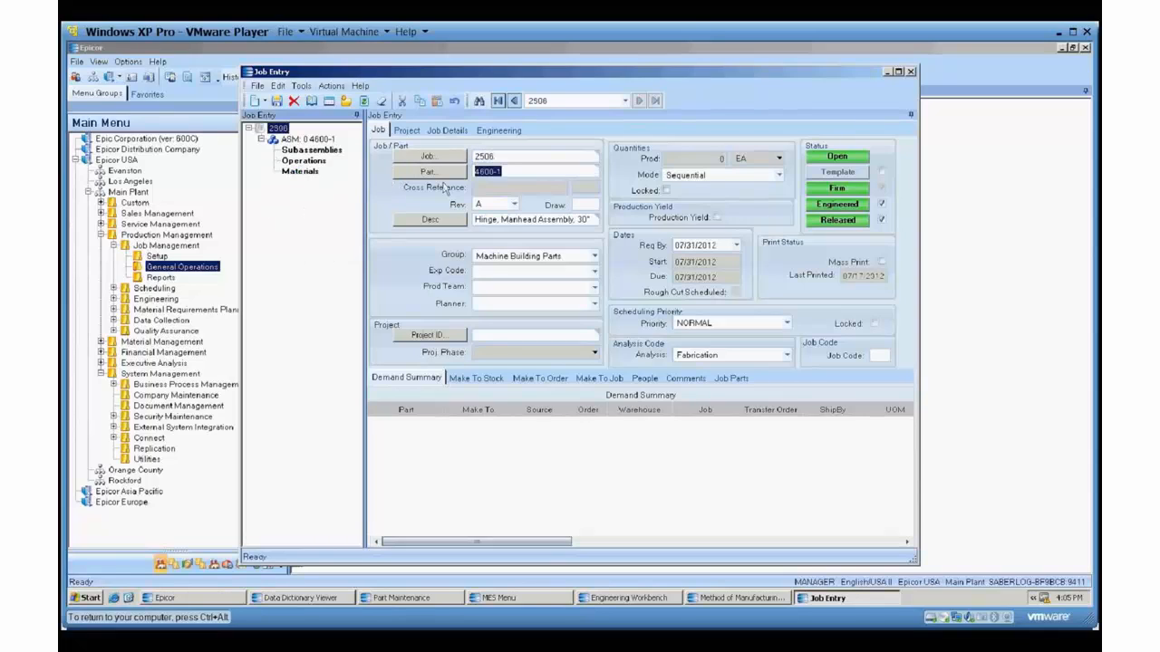
Load job 2507, review the details of its operation 10, and return to the job header.
key(shift+Tab)
text(2507)
key(Tab)
click(275, 160)
click(325, 171)
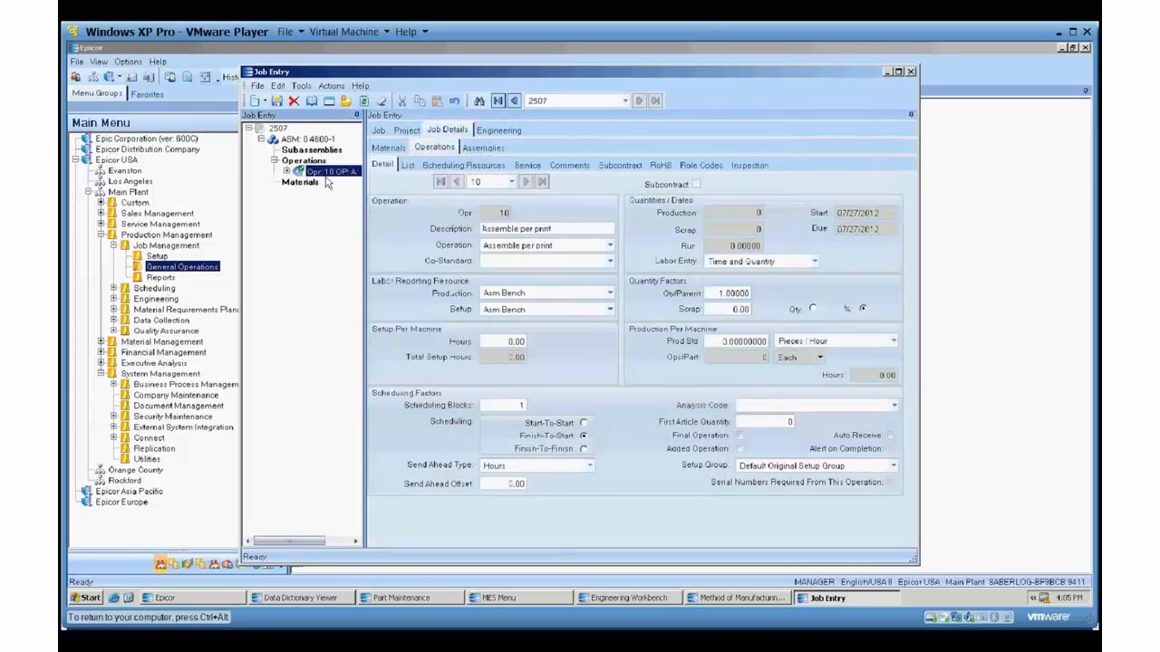
click(379, 130)
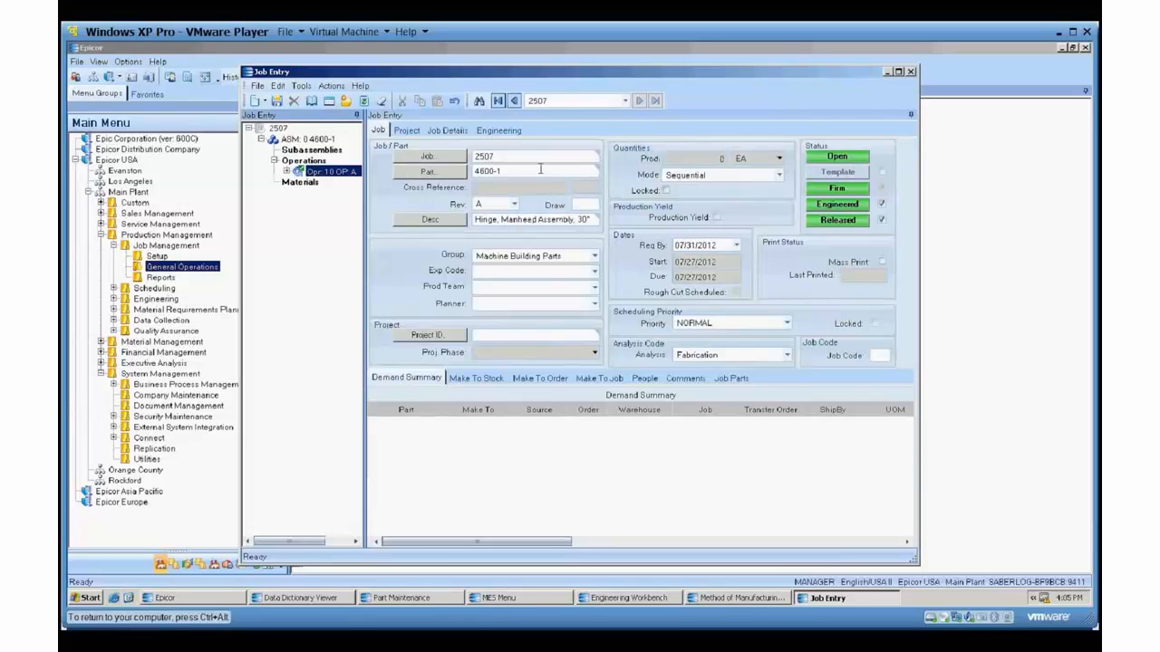
Switch from Job Entry to Engineering Workbench and change operation 40 of part 4600-1 revision A to Cutting.
click(888, 71)
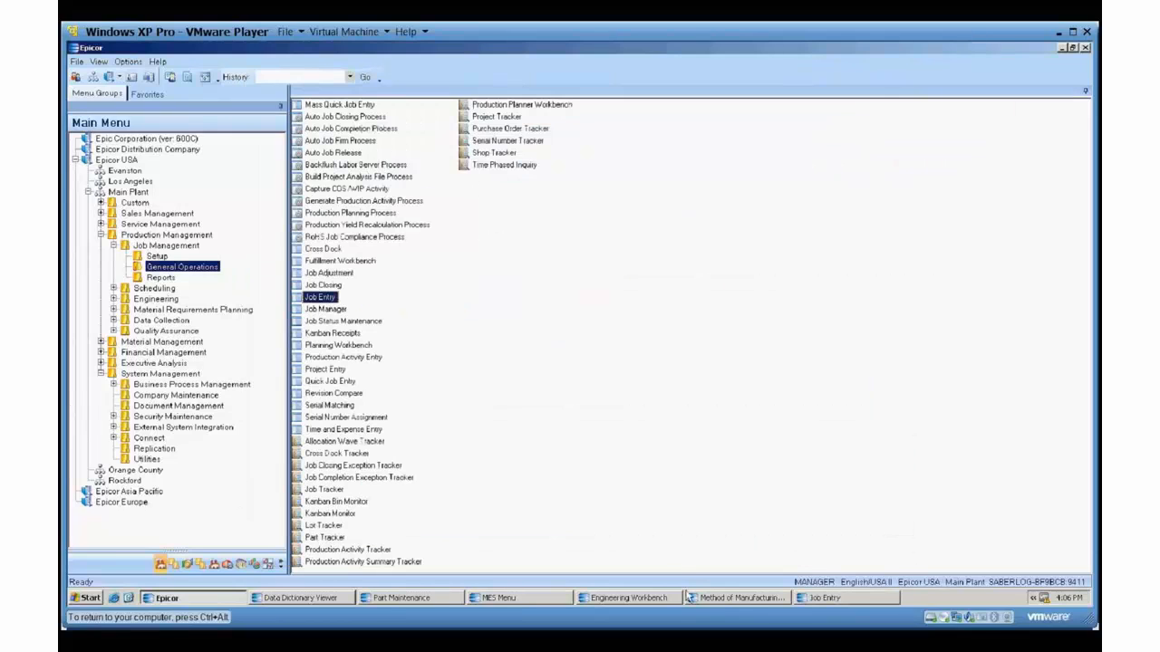
click(628, 598)
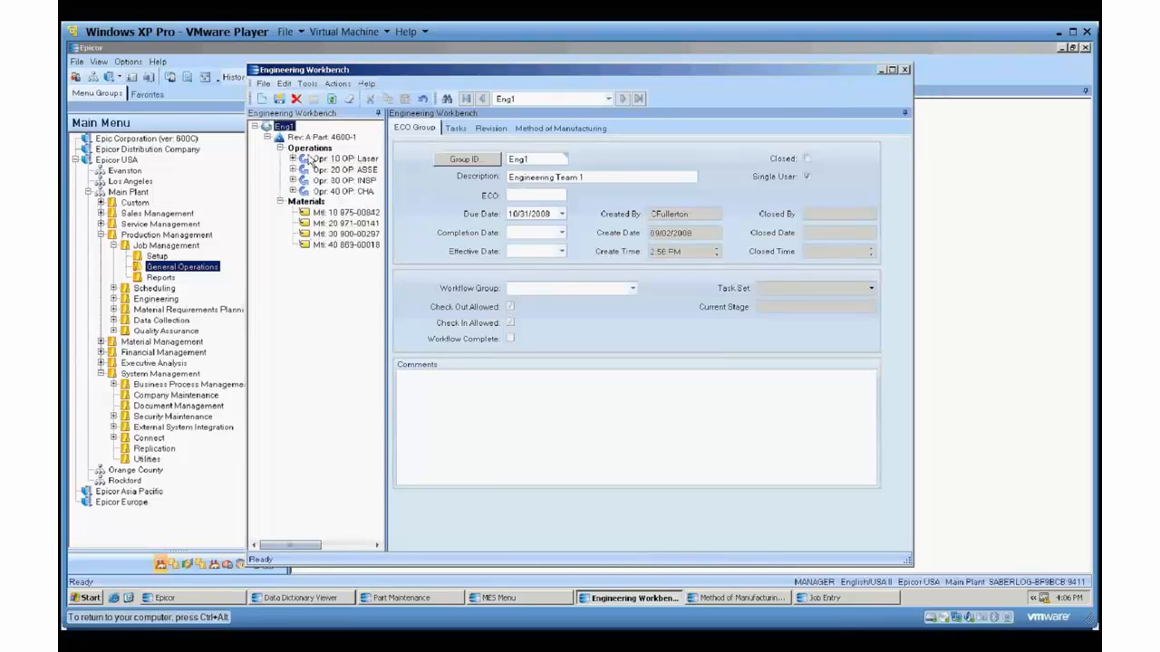
click(349, 193)
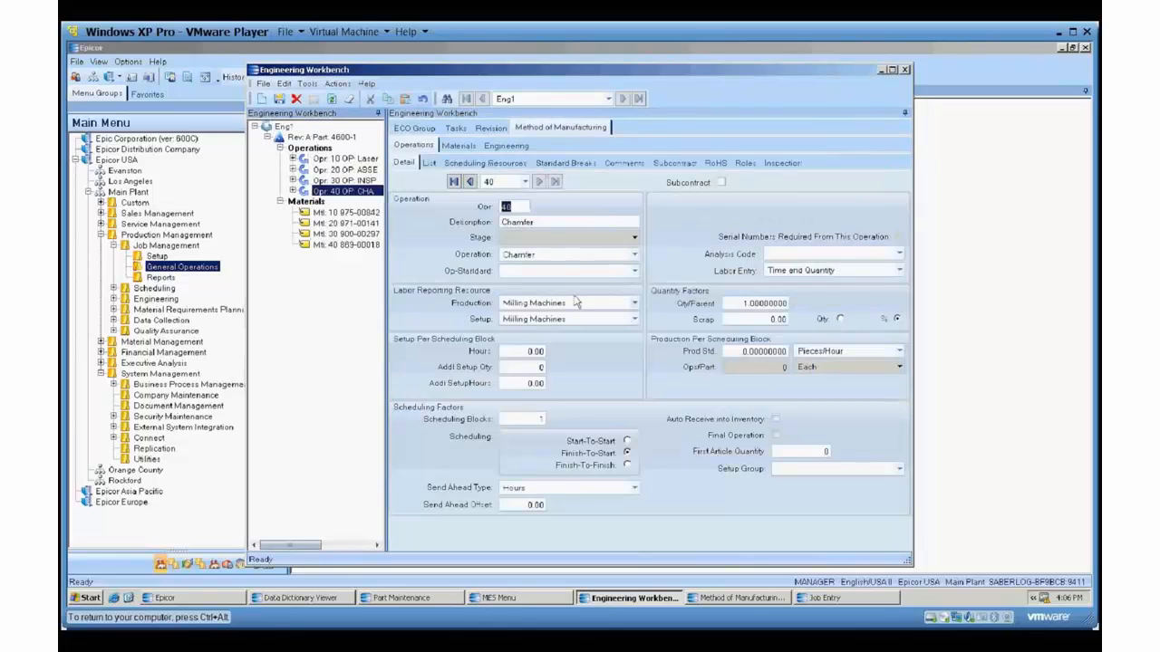
click(634, 257)
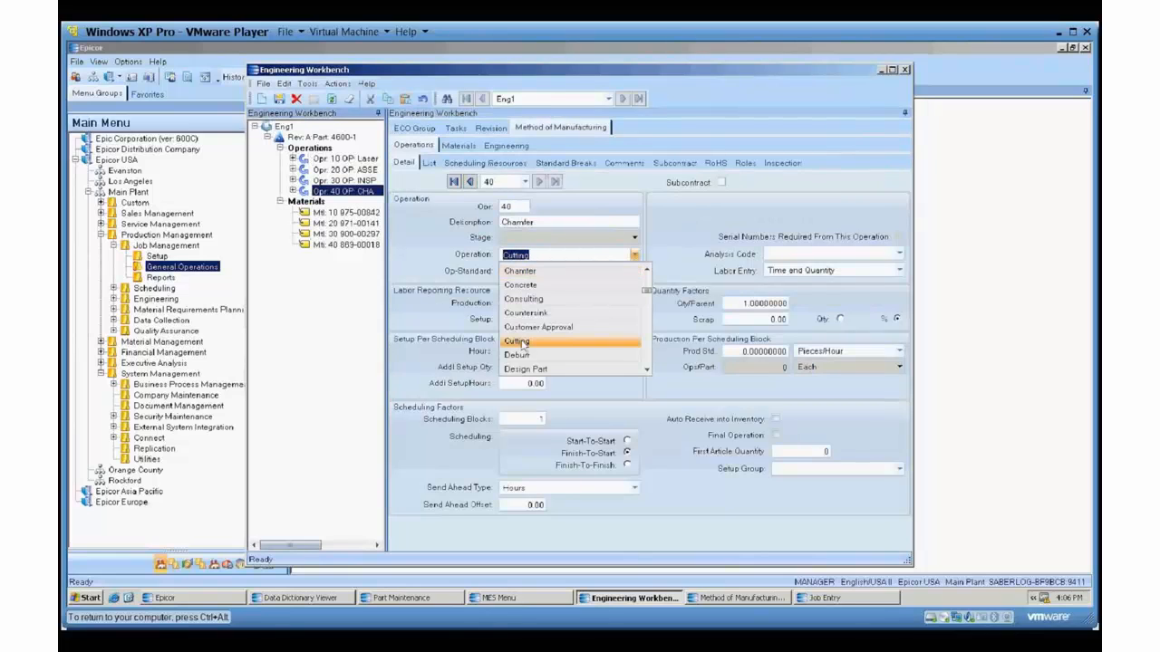
click(523, 346)
click(551, 352)
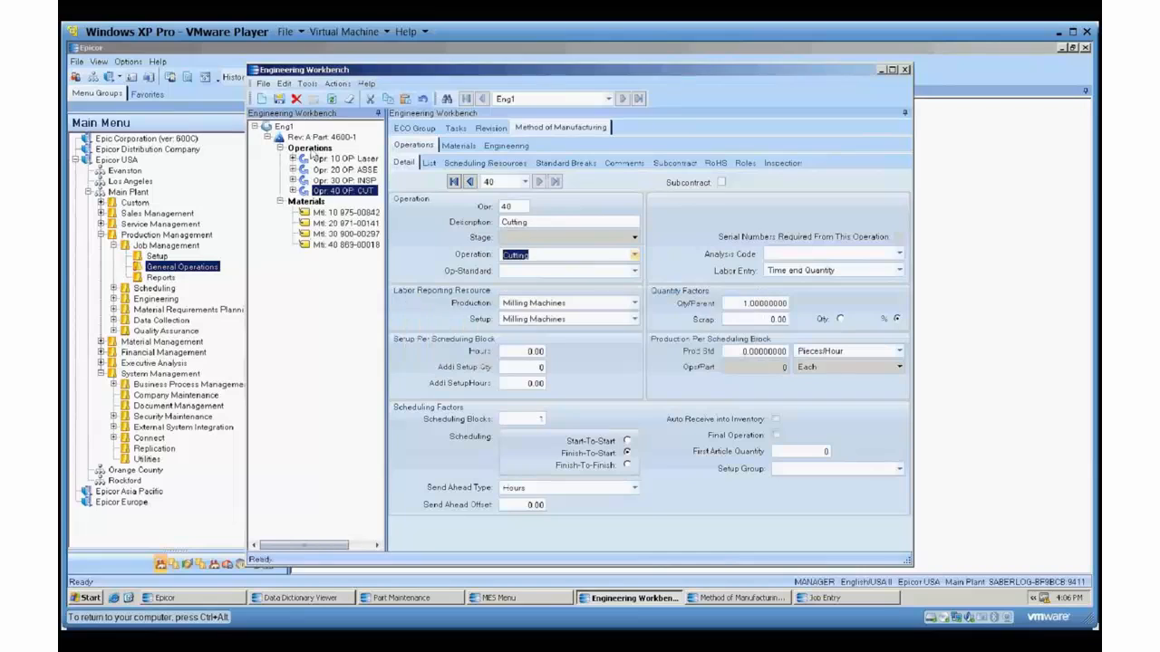
Add a new operation 50 to part 4600-1 revision A with Bench Work as its operation.
right_click(319, 151)
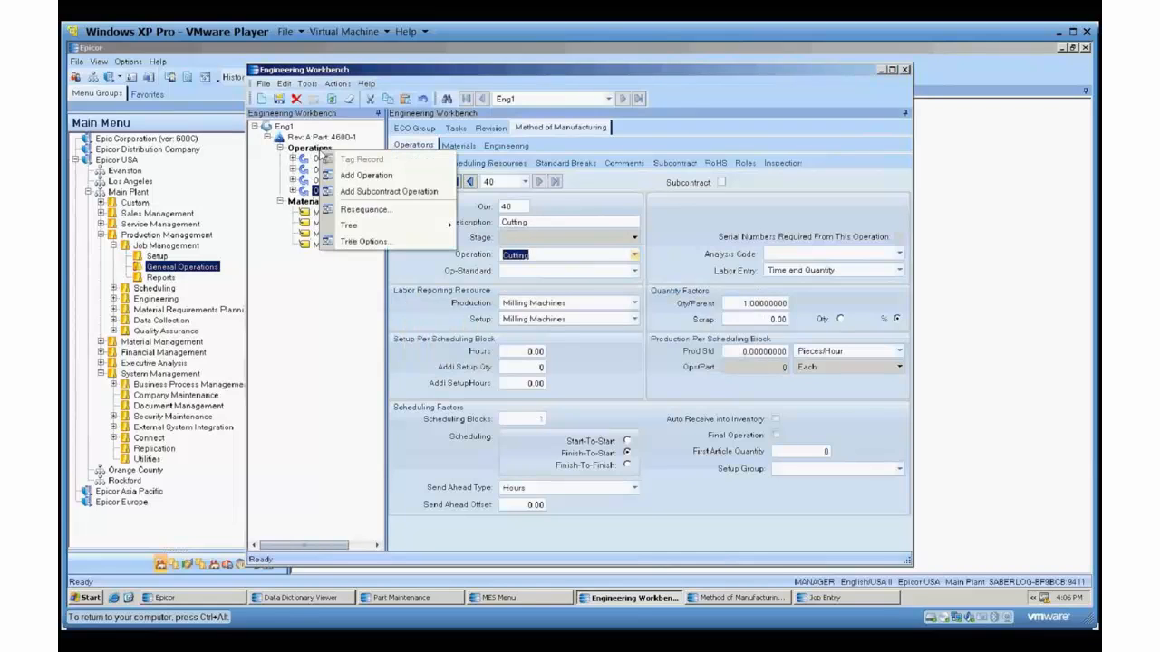
click(366, 174)
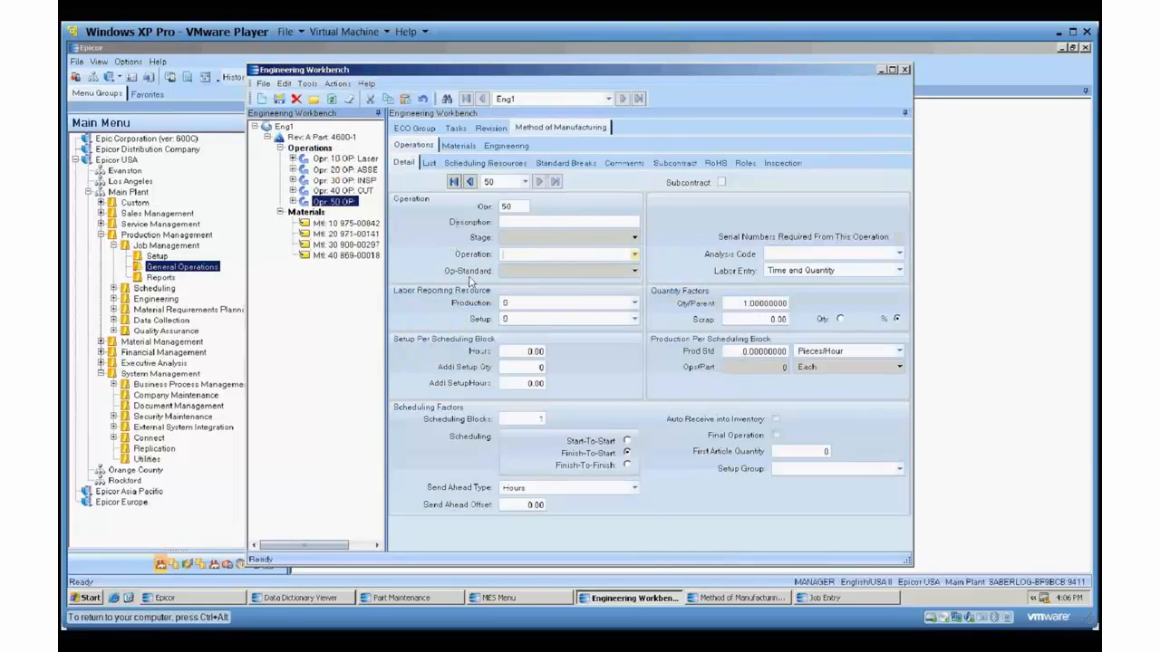
click(634, 254)
click(541, 373)
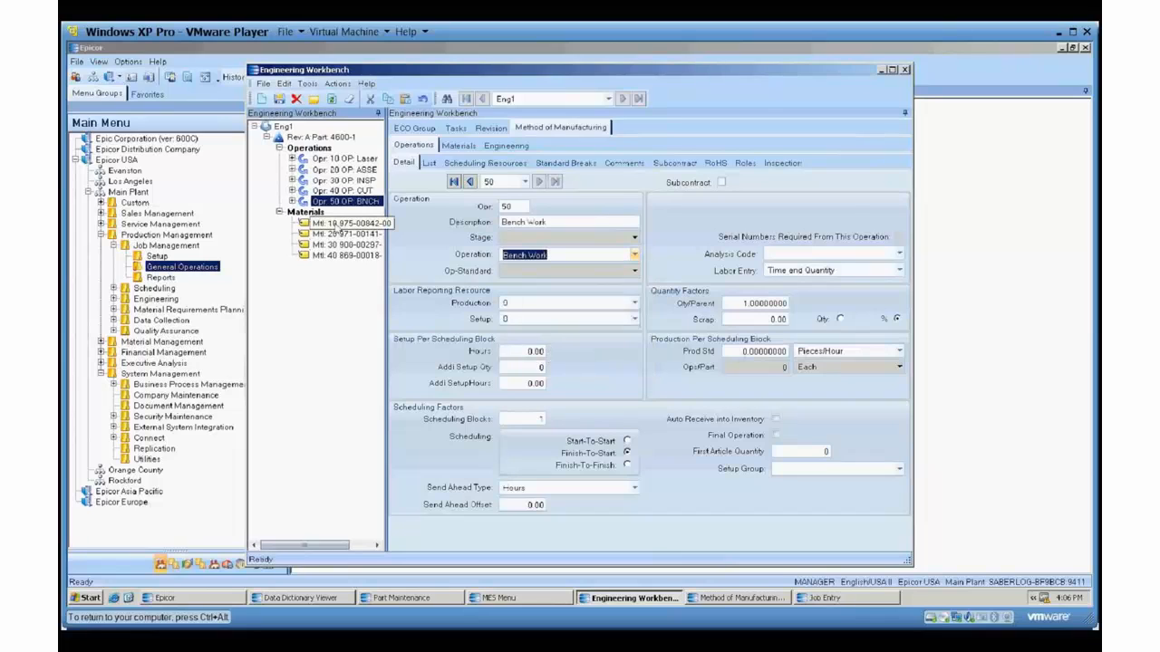
Add a new material to the part's method, searching parts starting at 38 and choosing the flat washer 38FW.
click(303, 214)
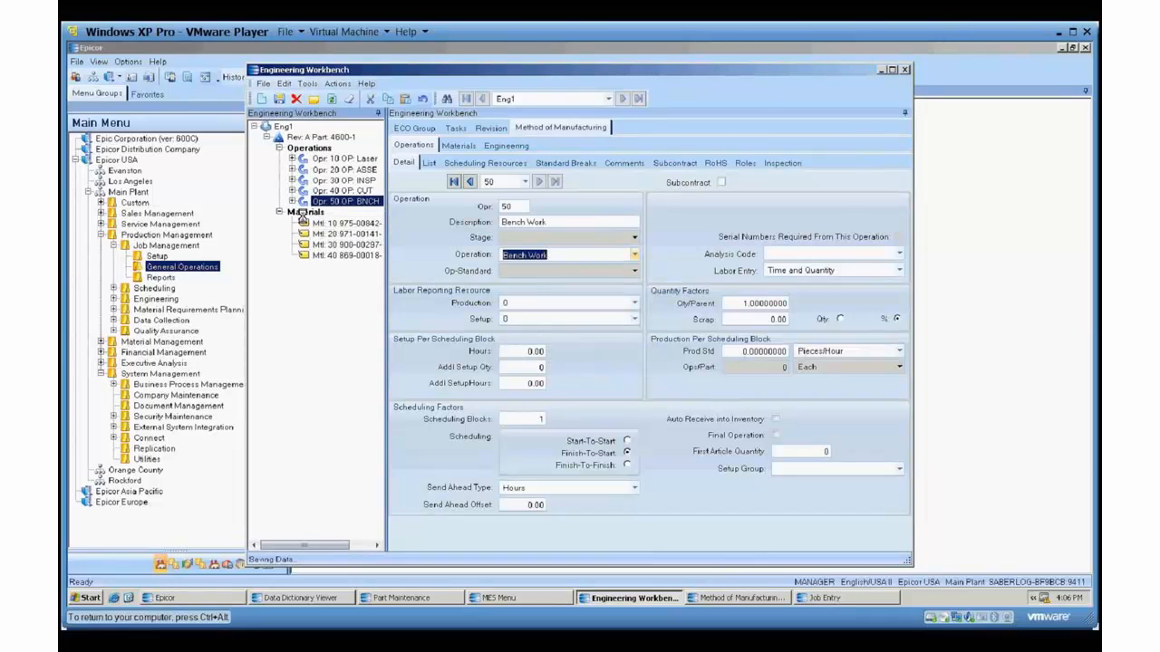
right_click(302, 214)
click(330, 227)
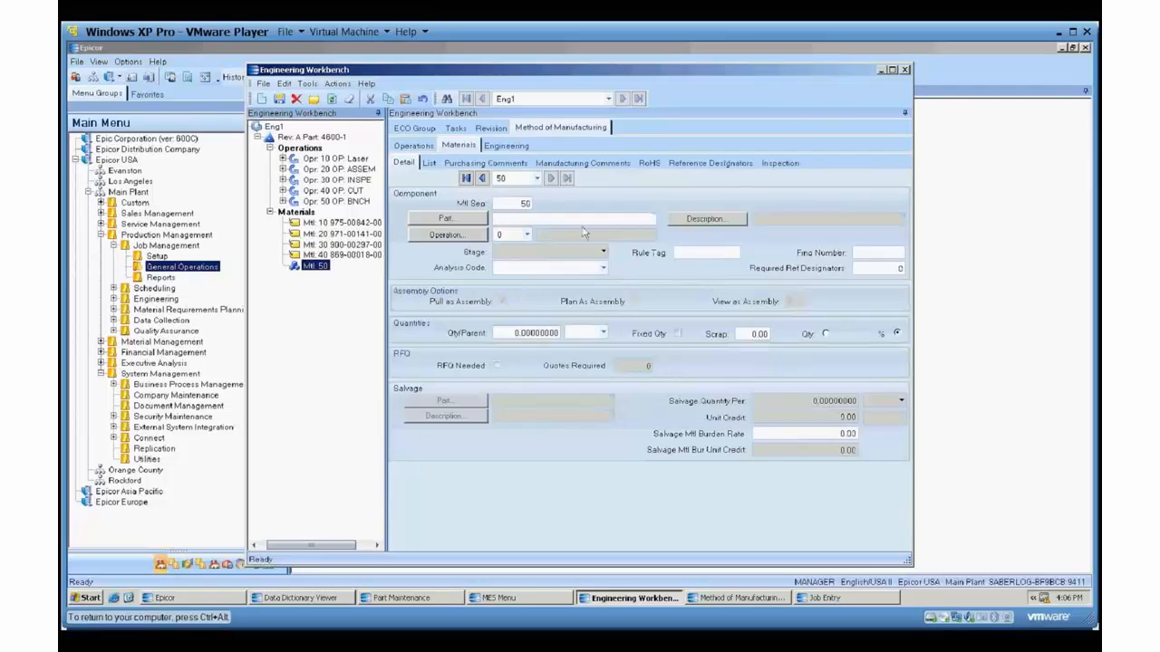
click(458, 220)
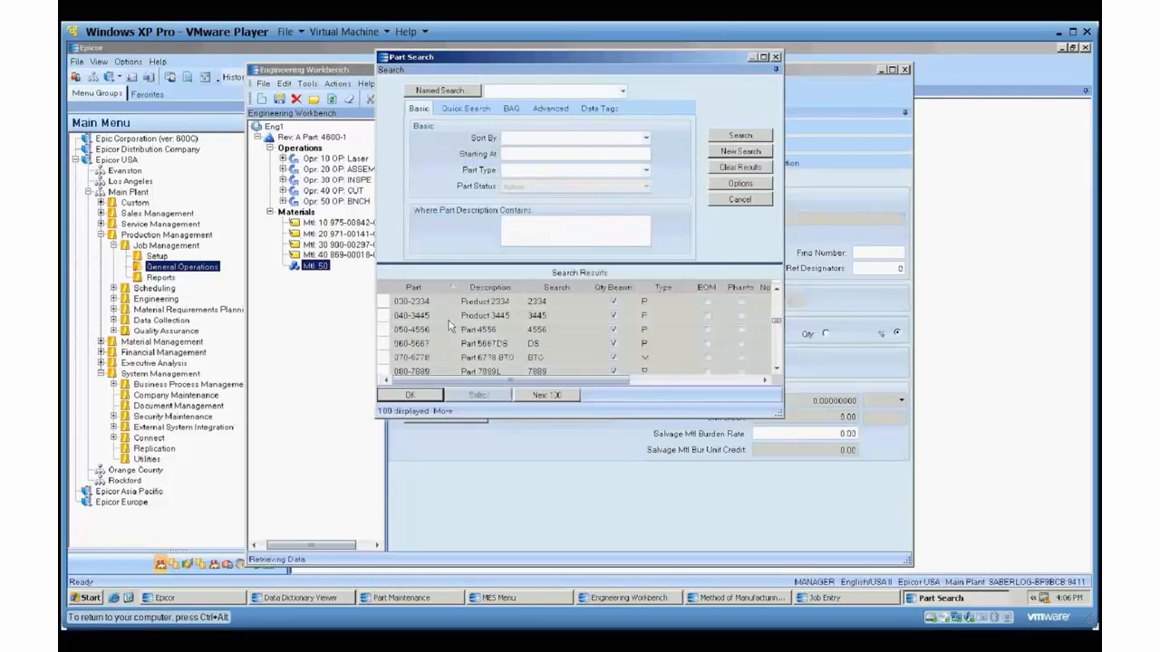
click(532, 153)
text(38)
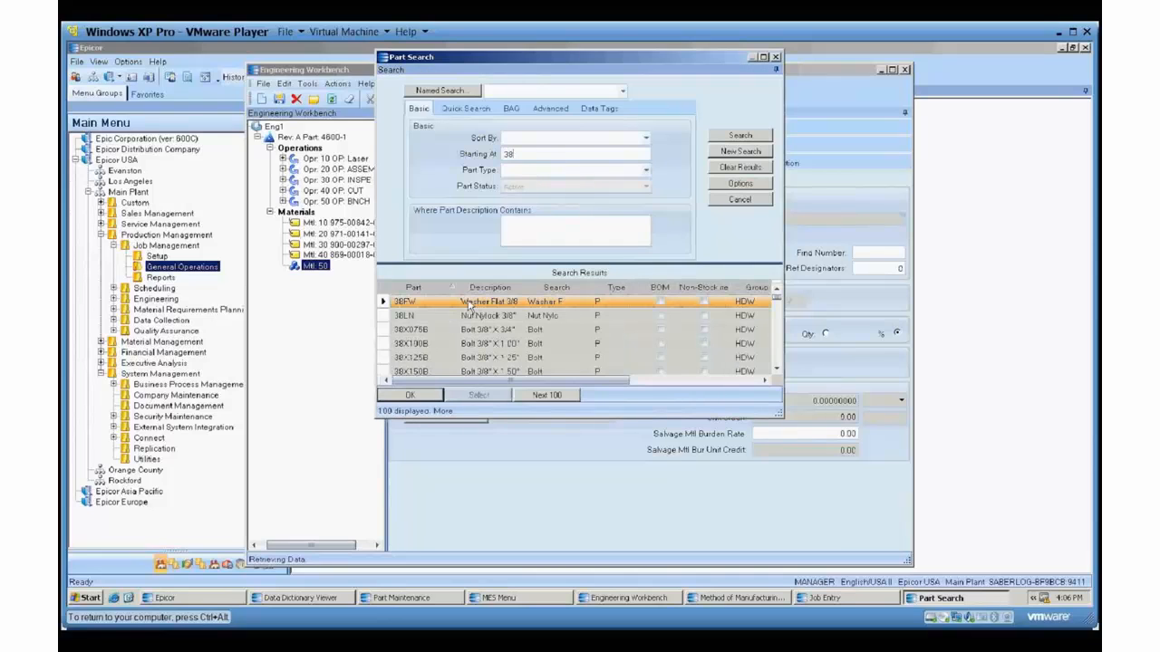
double_click(469, 305)
click(561, 357)
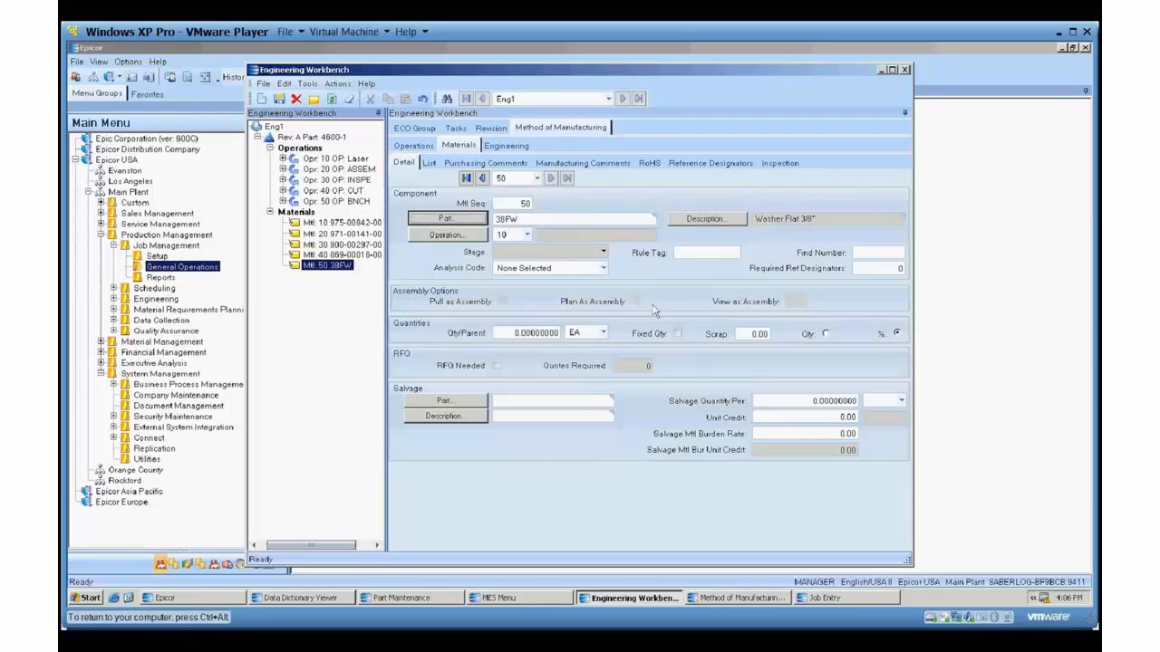
Save the 38FW material with a quantity per parent of 1 and the analysis code Design/Prototype.
click(279, 99)
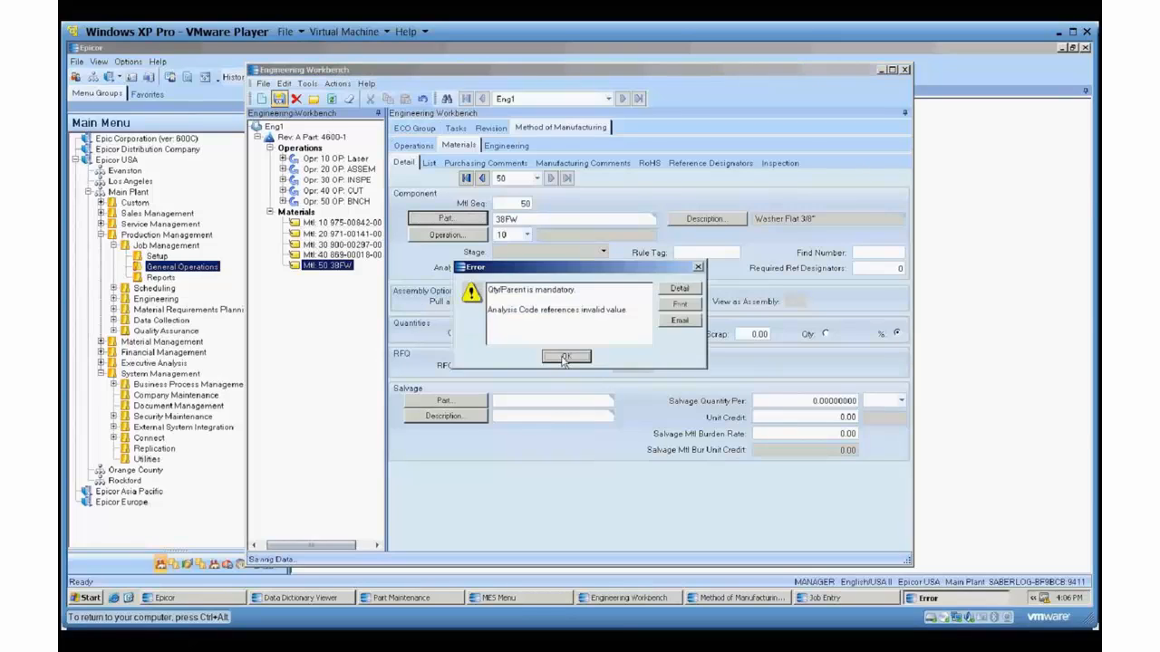
click(564, 357)
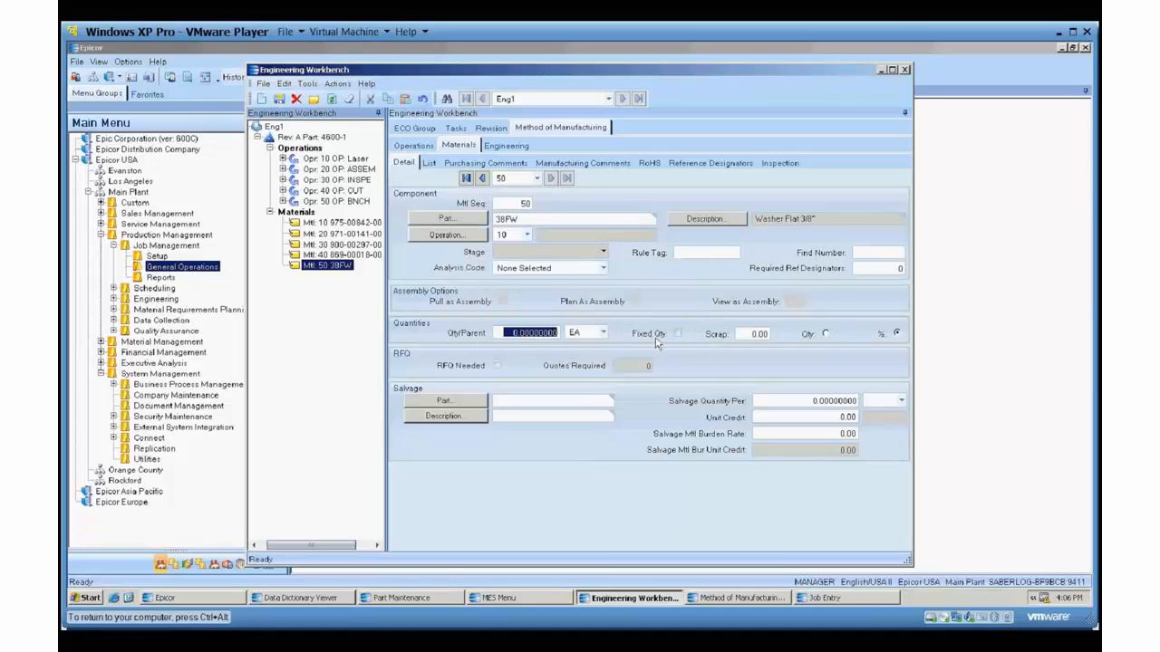
text(1)
key(Tab)
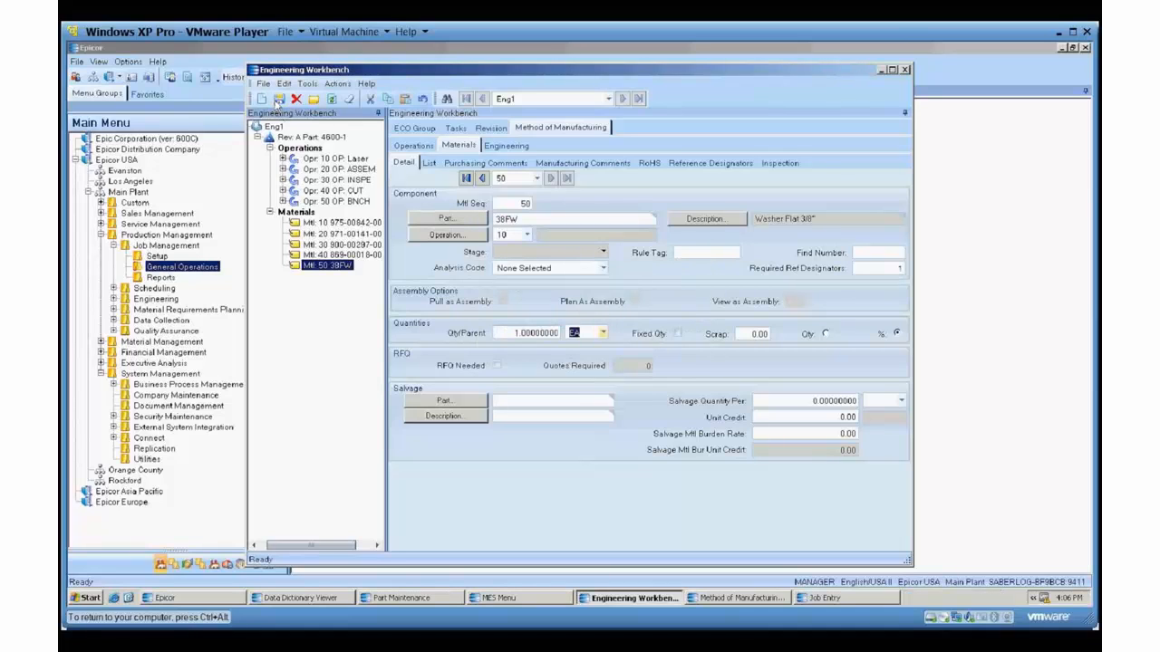
click(604, 269)
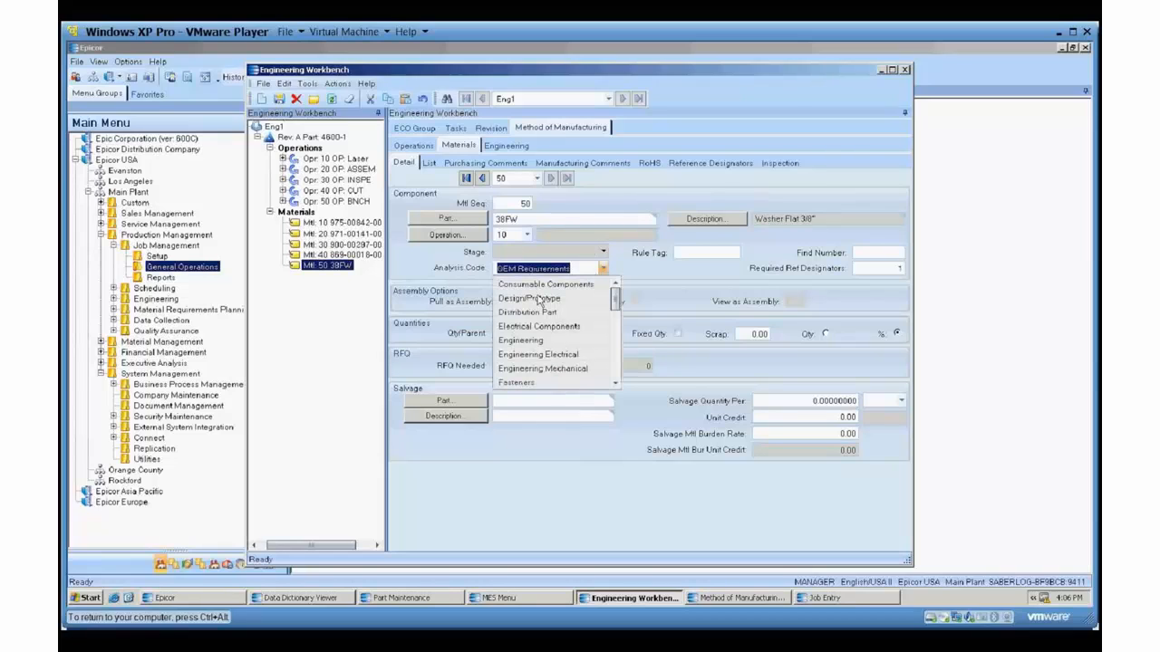
click(538, 300)
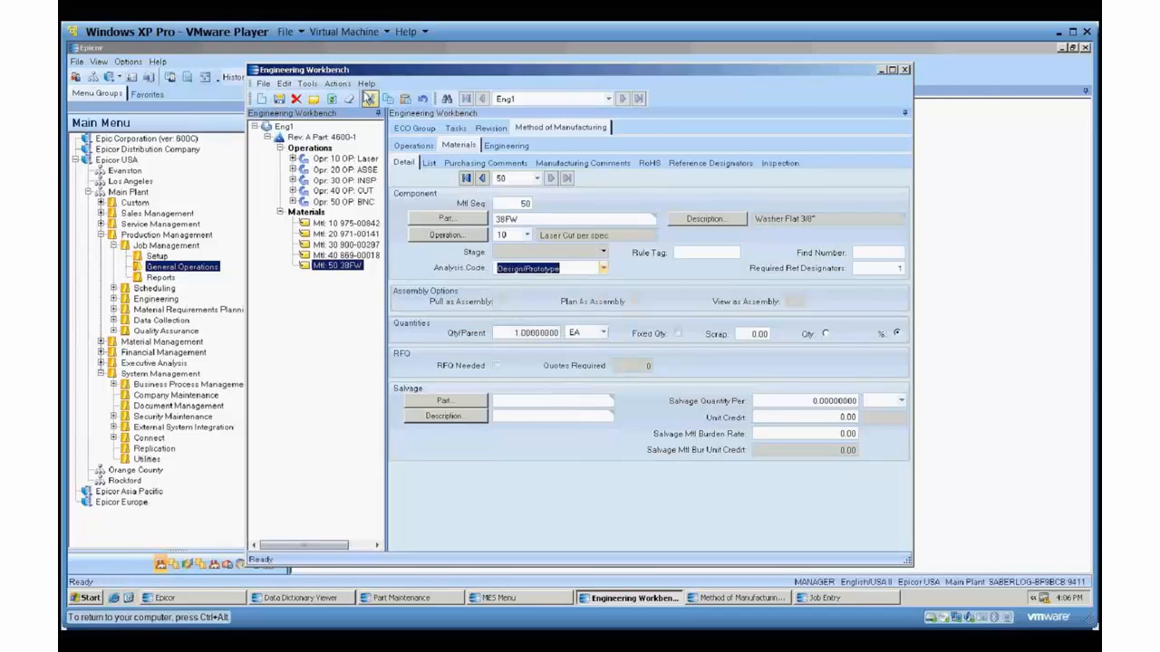
Approve all revisions in the Eng1 ECO group and close the approval report.
click(337, 84)
mouse_move(361, 104)
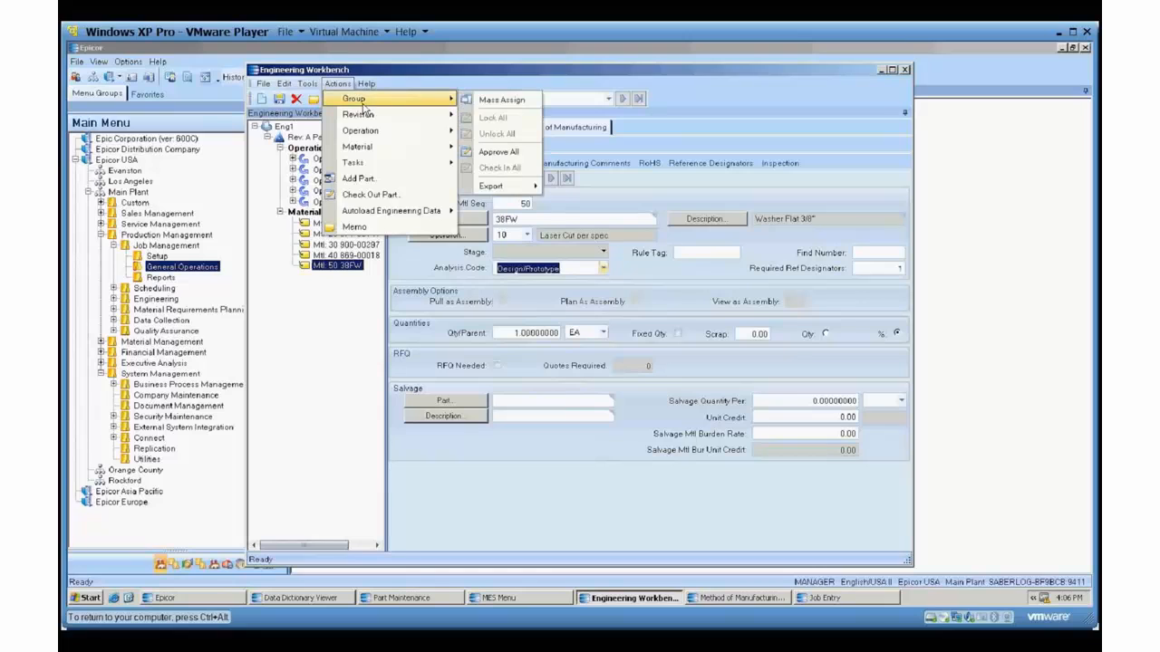
click(501, 154)
click(554, 352)
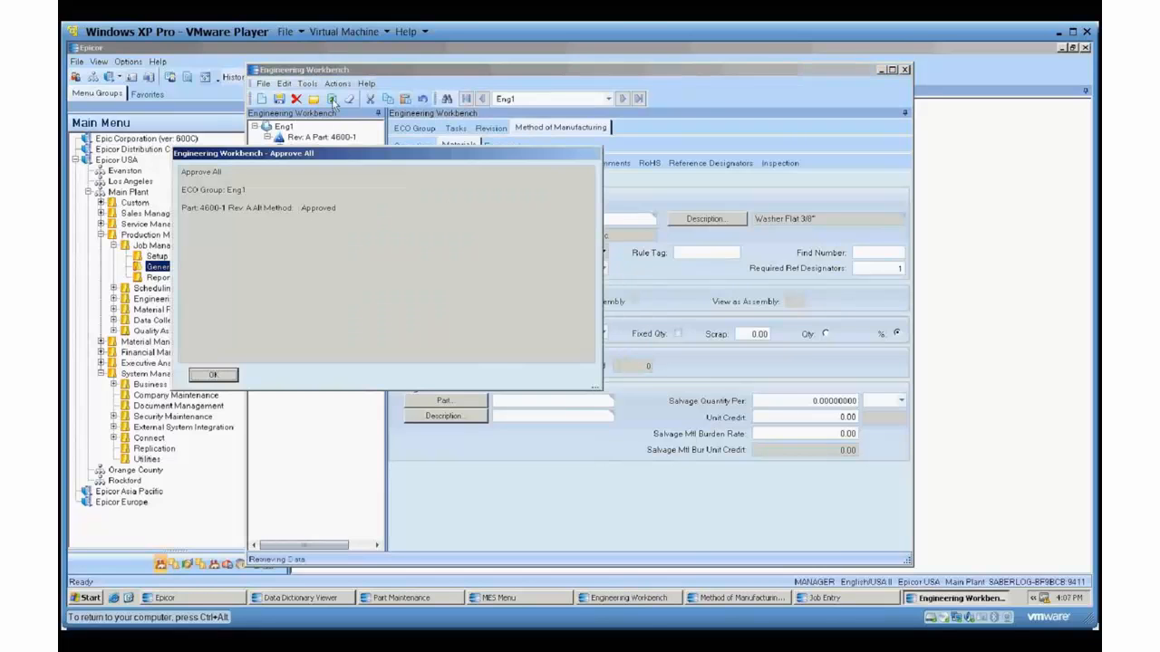
click(226, 375)
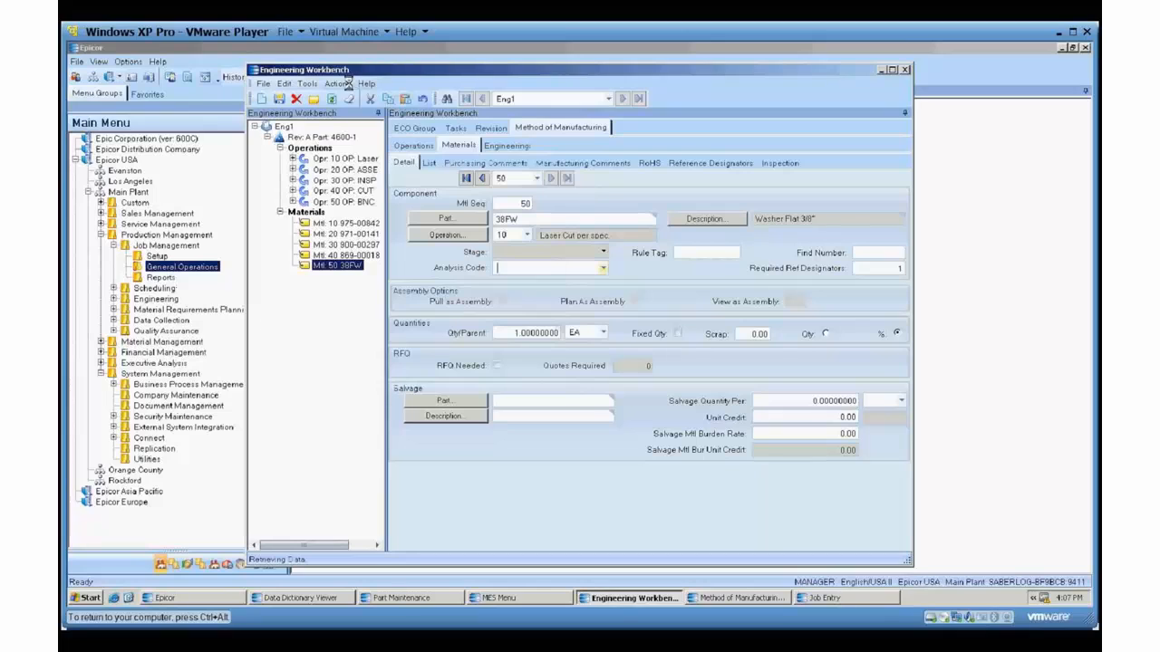
Check in all parts of the Eng1 ECO group, accepting the default description of change.
click(337, 84)
mouse_move(358, 103)
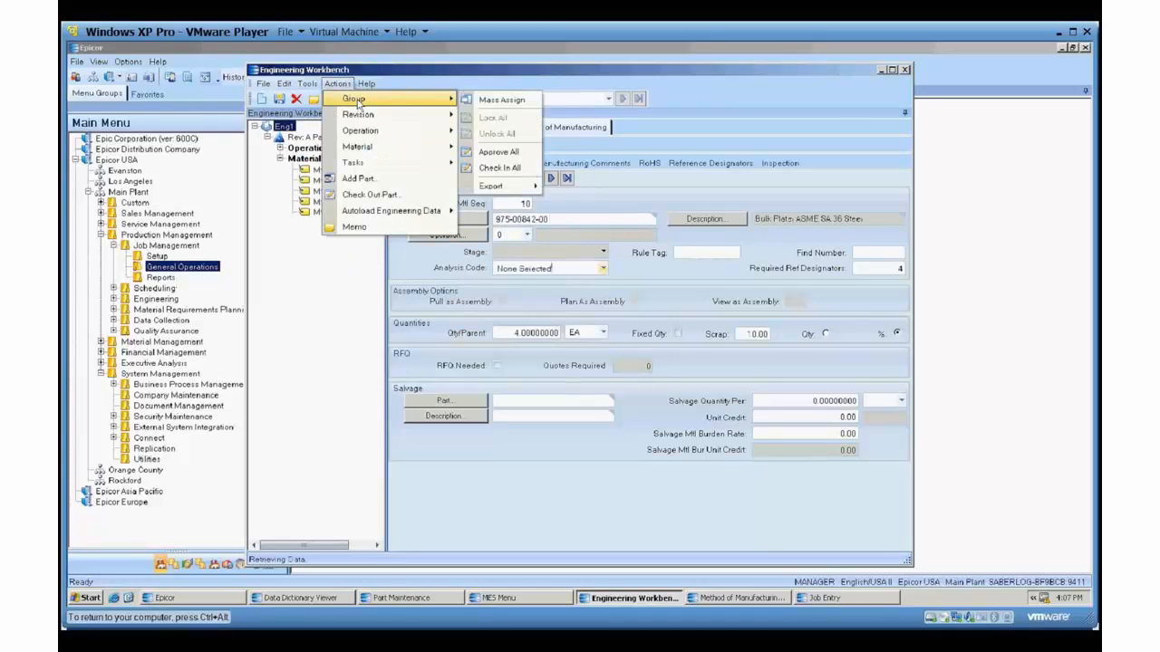
click(499, 167)
click(554, 352)
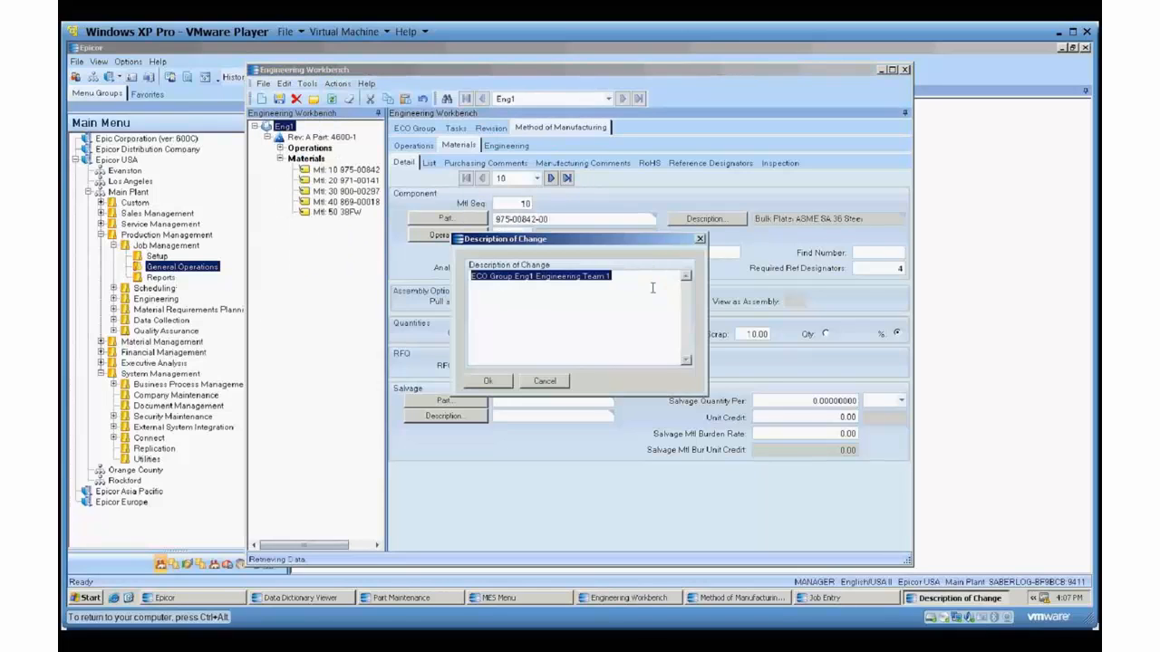
click(487, 380)
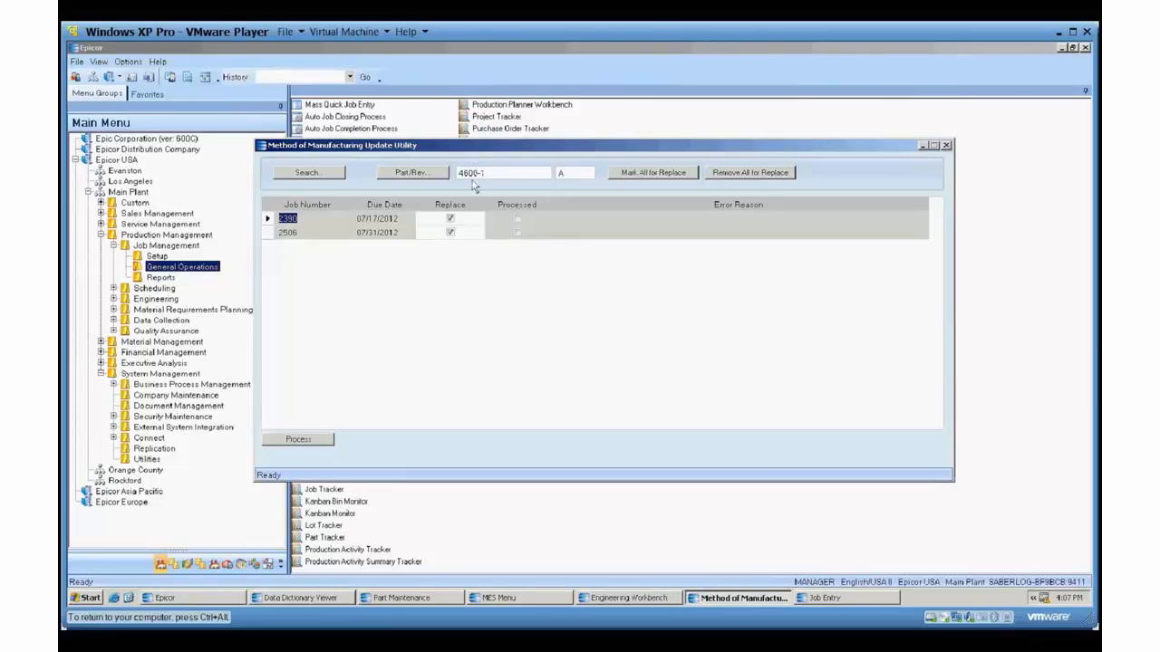
Close the Method of Manufacturing Update Utility and reopen it from the subfolder of Main Plant's Custom folder.
click(946, 146)
click(133, 202)
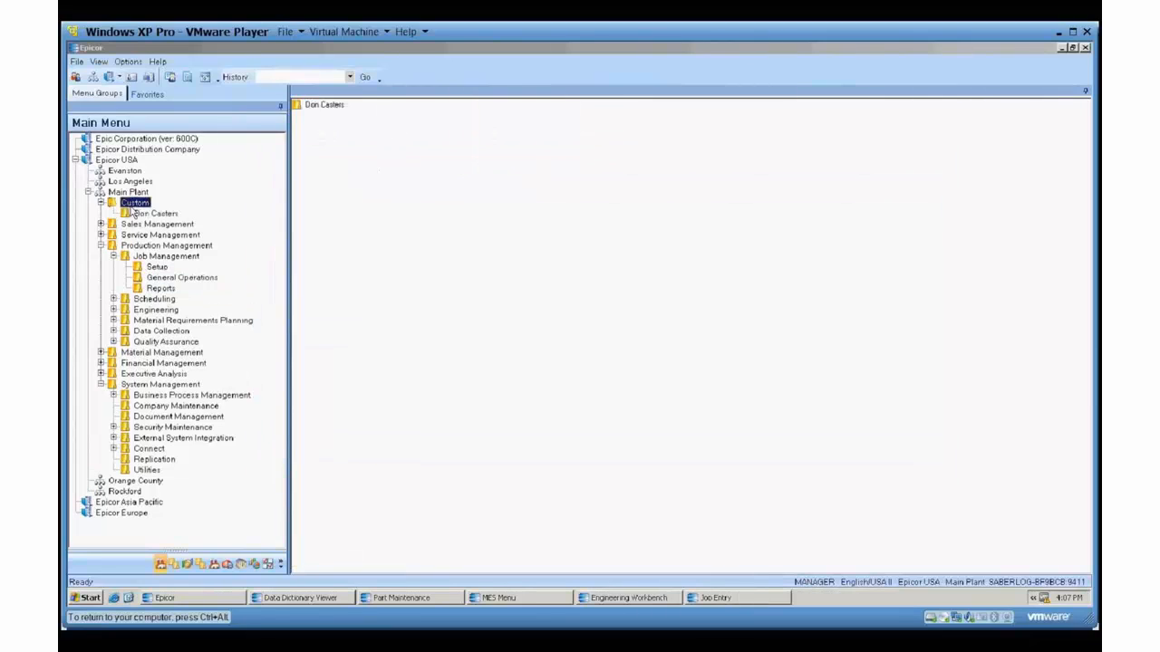
click(144, 215)
click(100, 203)
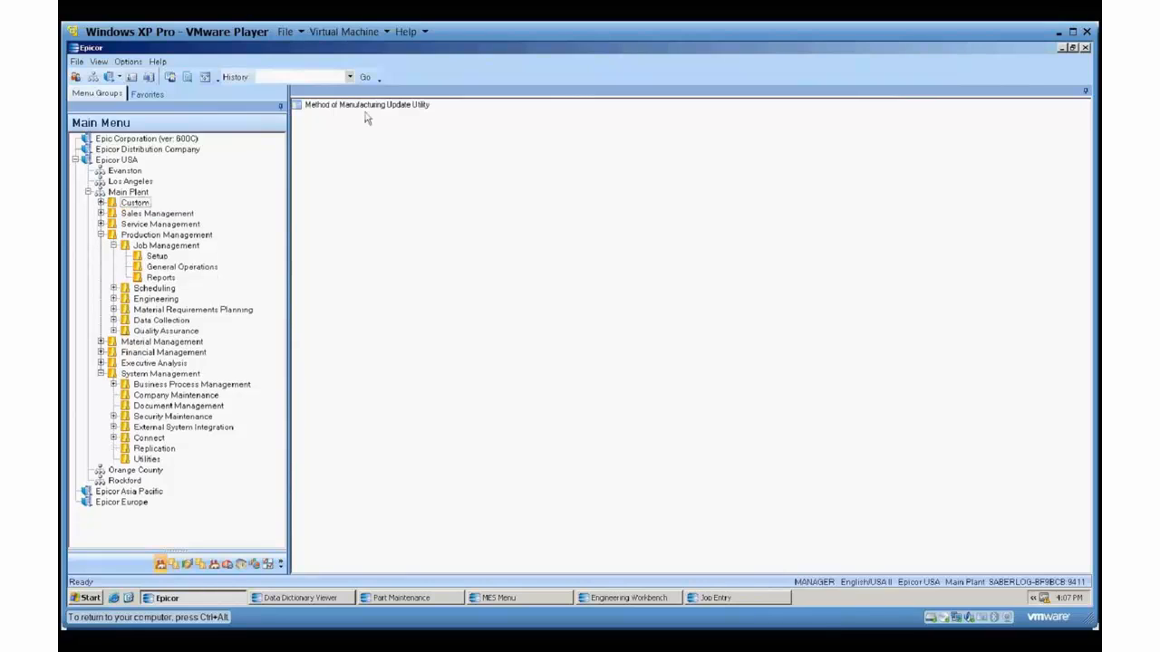
double_click(367, 105)
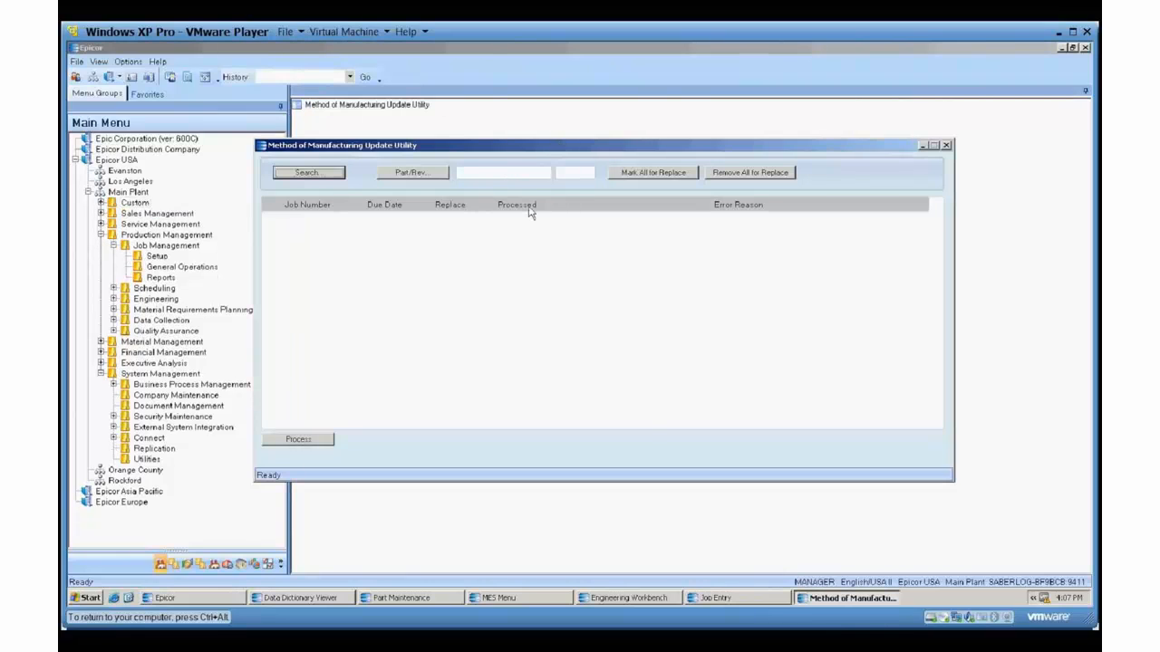
Select part 4600-1 revision A in the update utility, search for its jobs, and put the MES Menu window away.
click(425, 172)
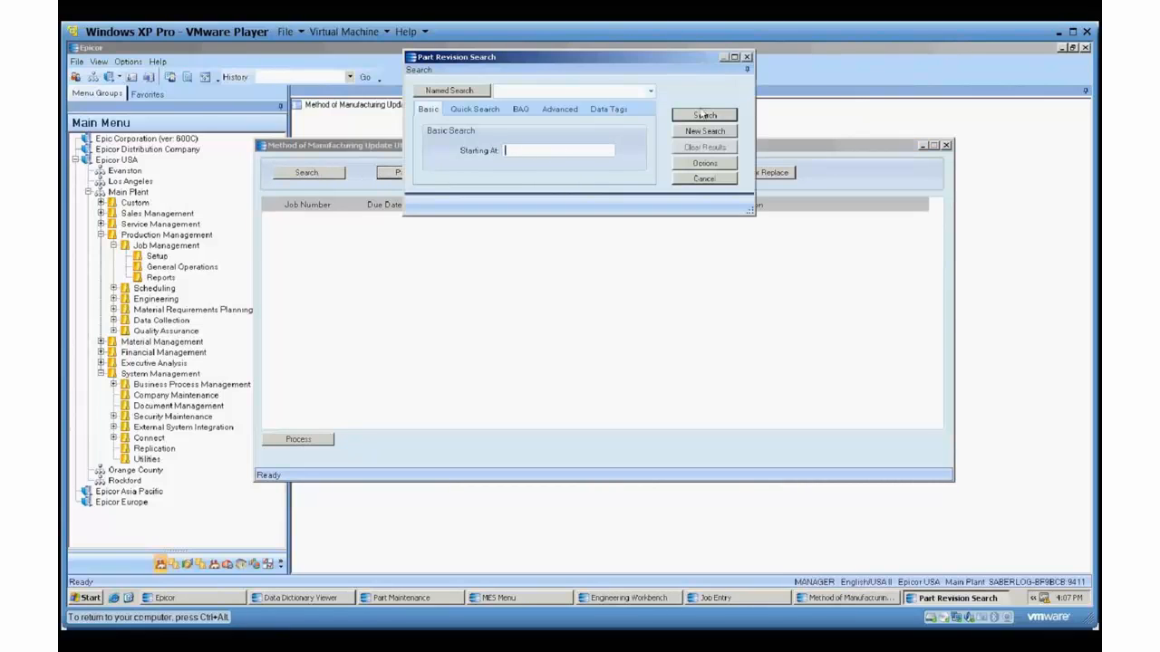
click(704, 115)
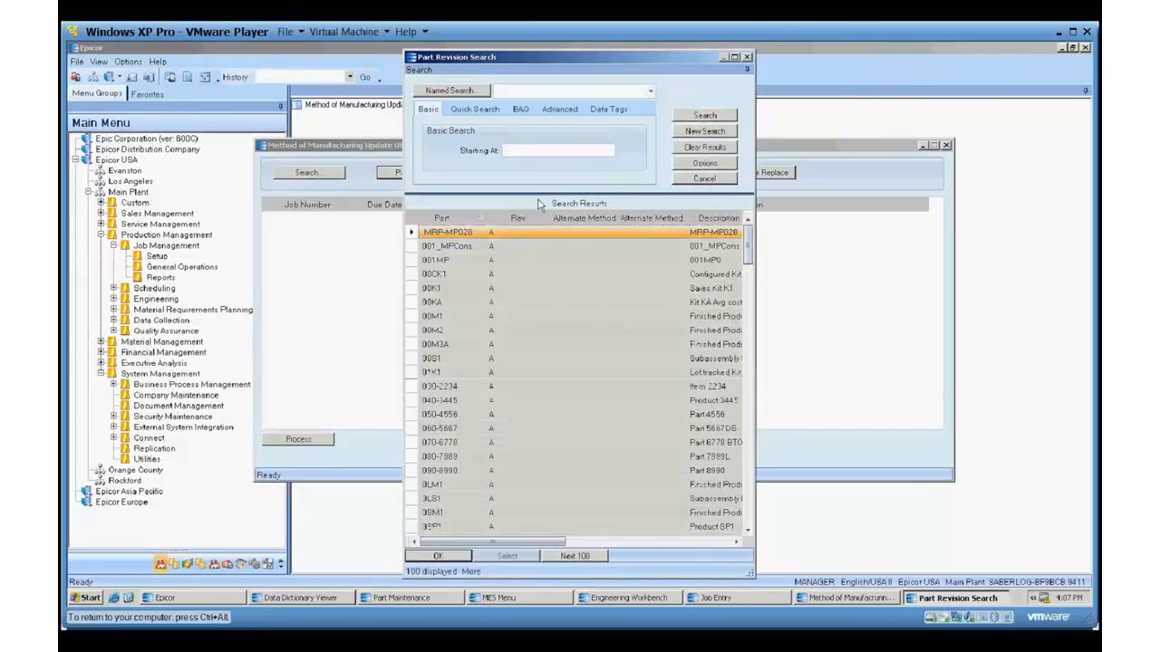
scroll(538, 329, down, 7)
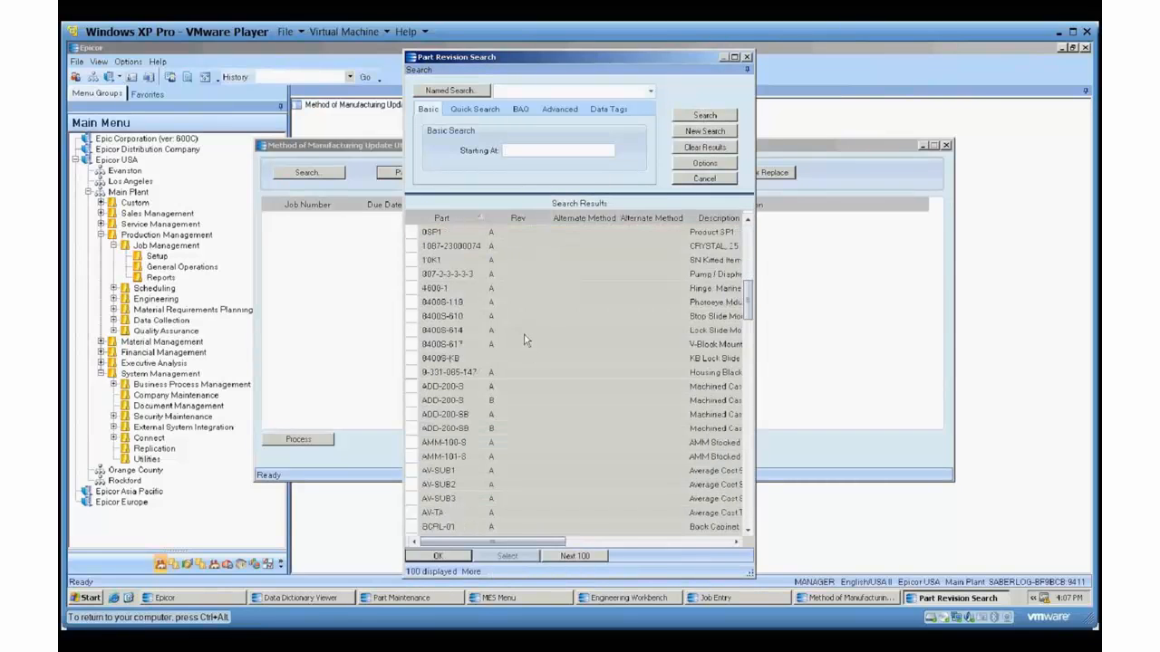
double_click(433, 288)
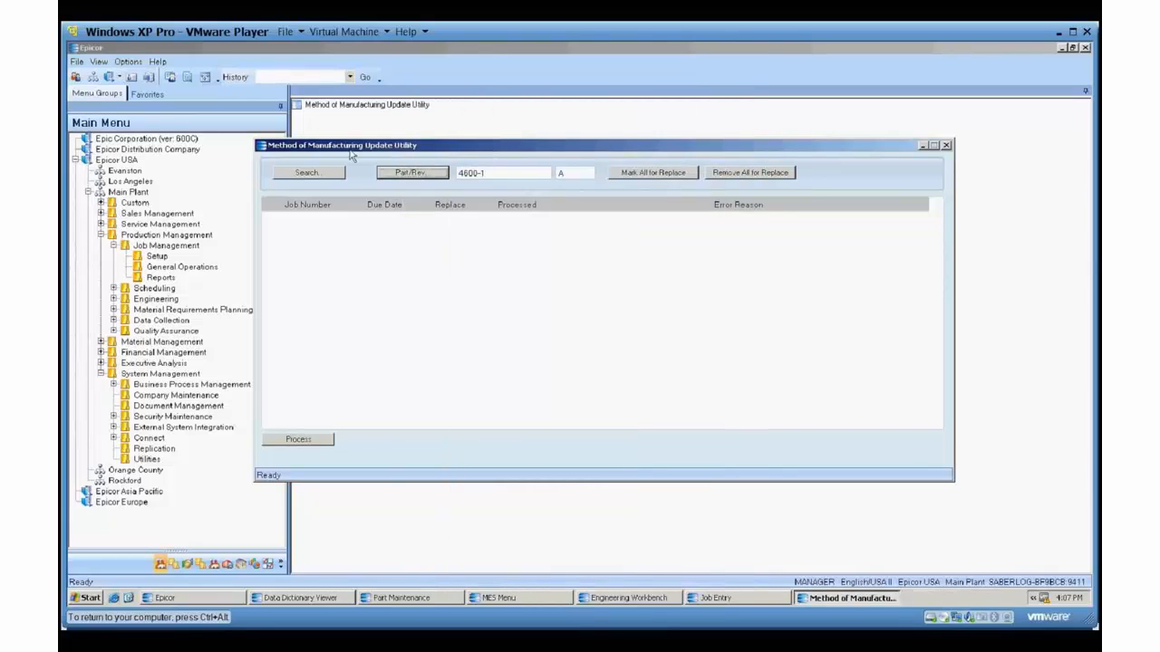
click(313, 173)
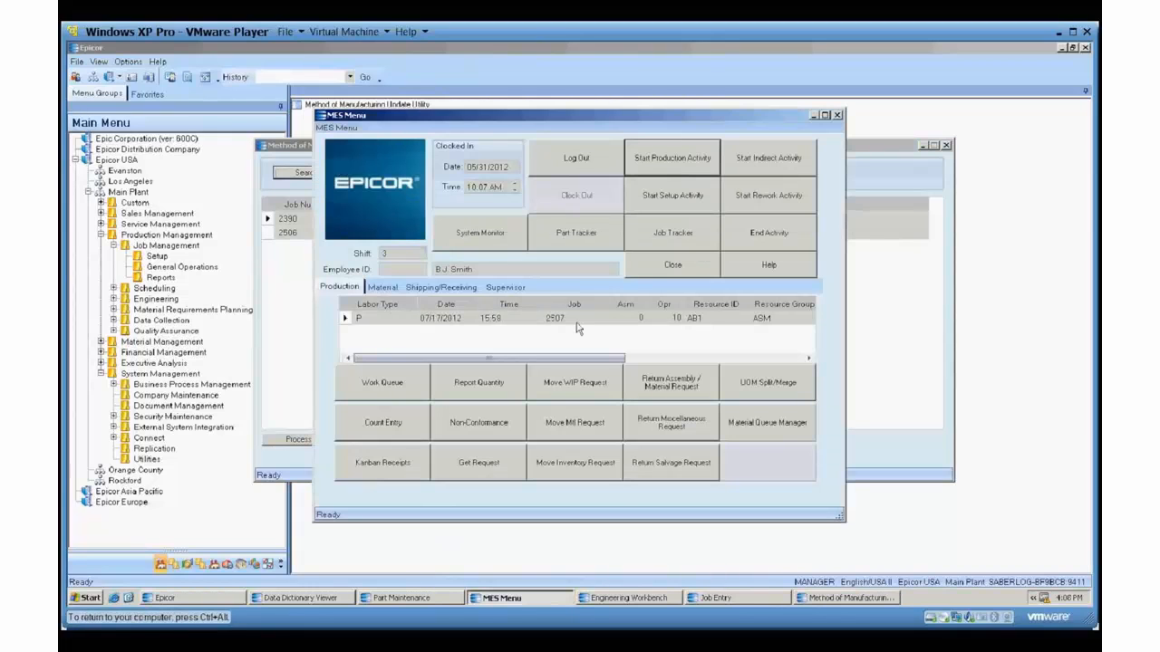
click(815, 115)
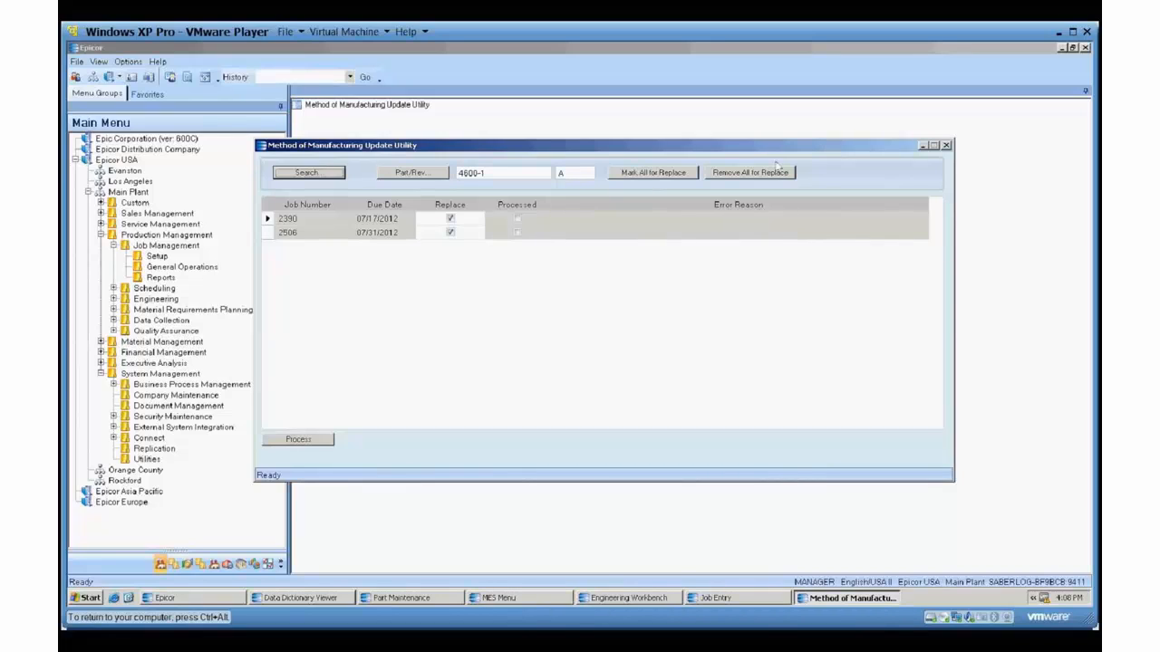
Mark all listed jobs for part 4600-1 for replacement and process the method update.
click(450, 220)
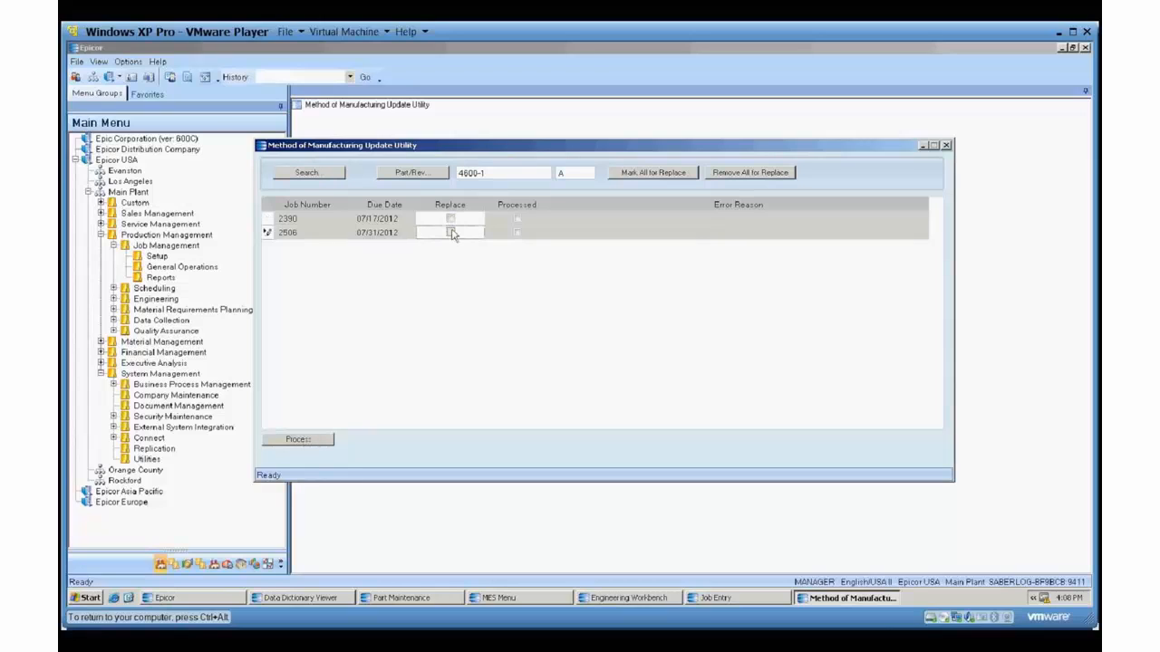
click(453, 232)
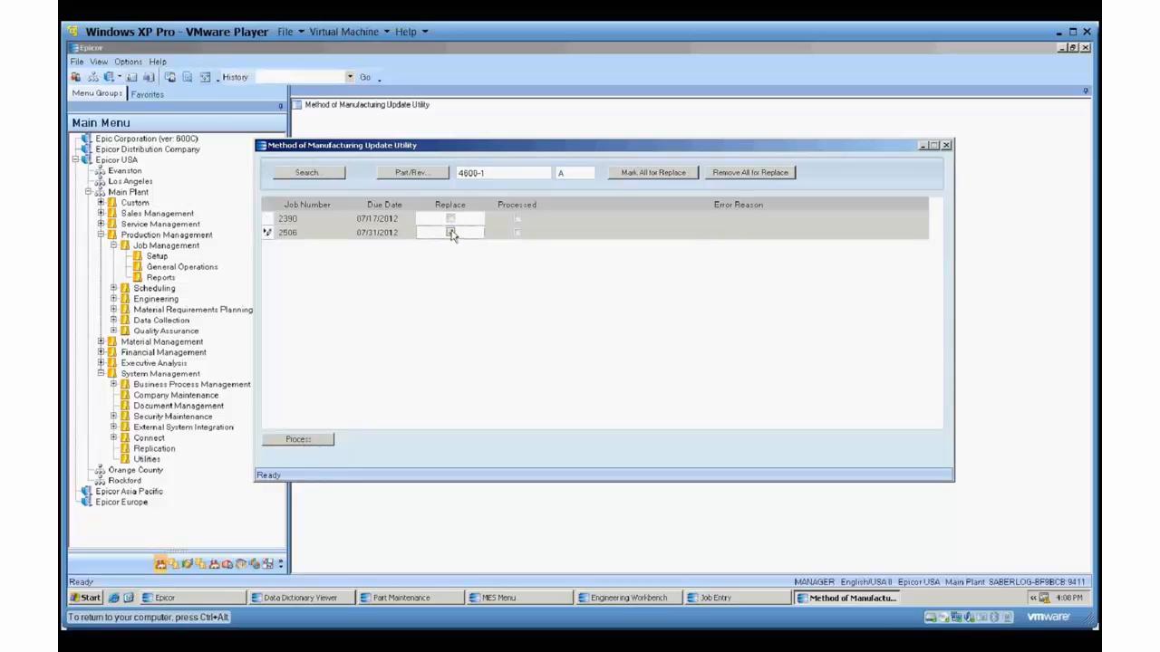
click(653, 173)
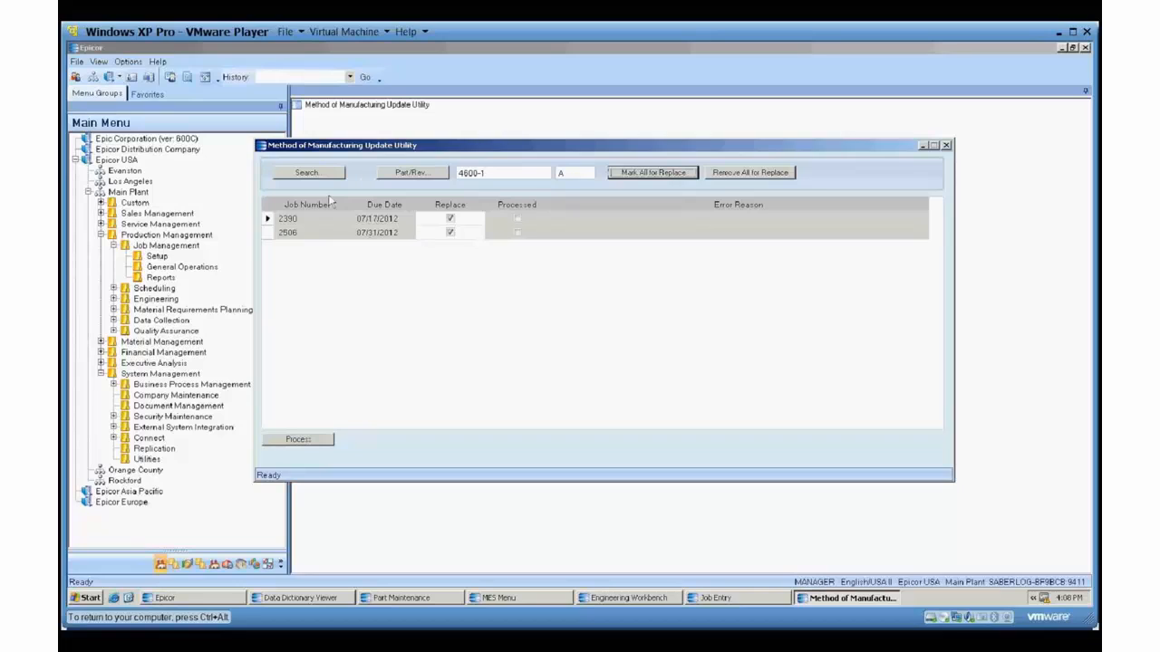
click(296, 442)
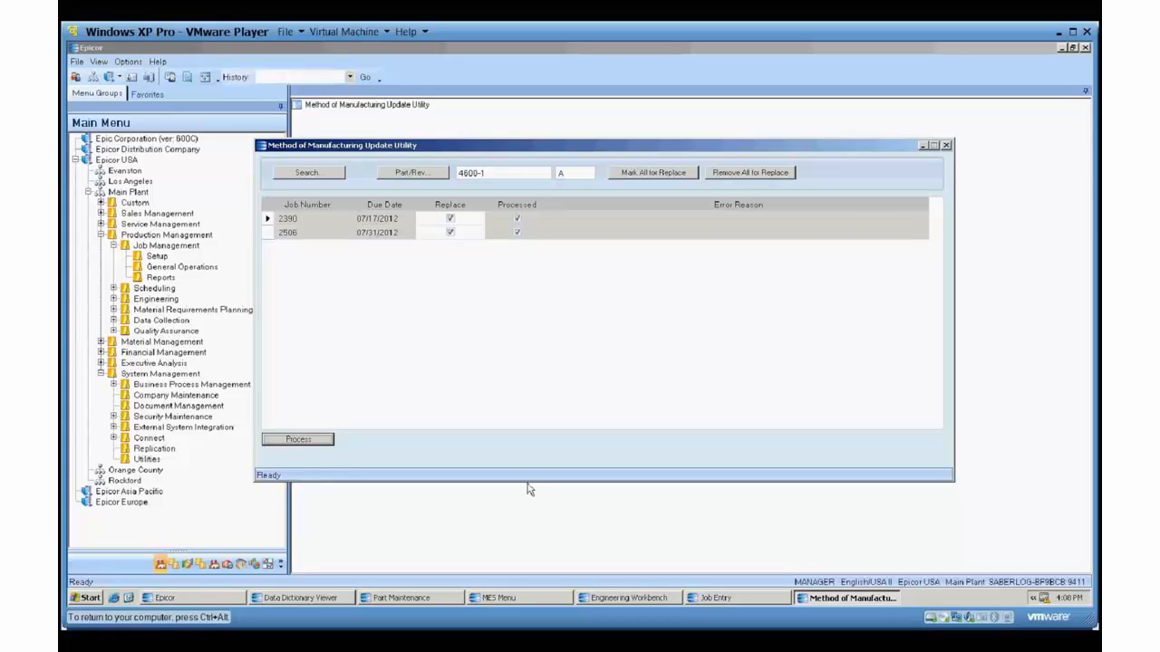
Switch to Job Entry and load job 2390.
click(718, 598)
click(278, 129)
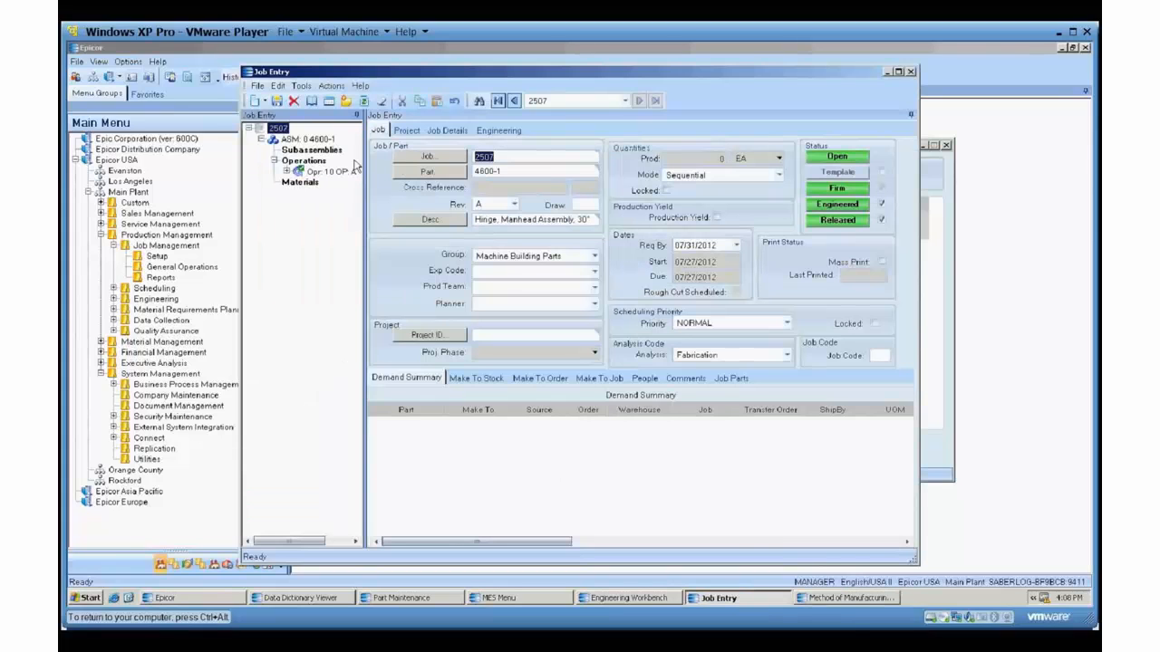
text(2390)
key(Tab)
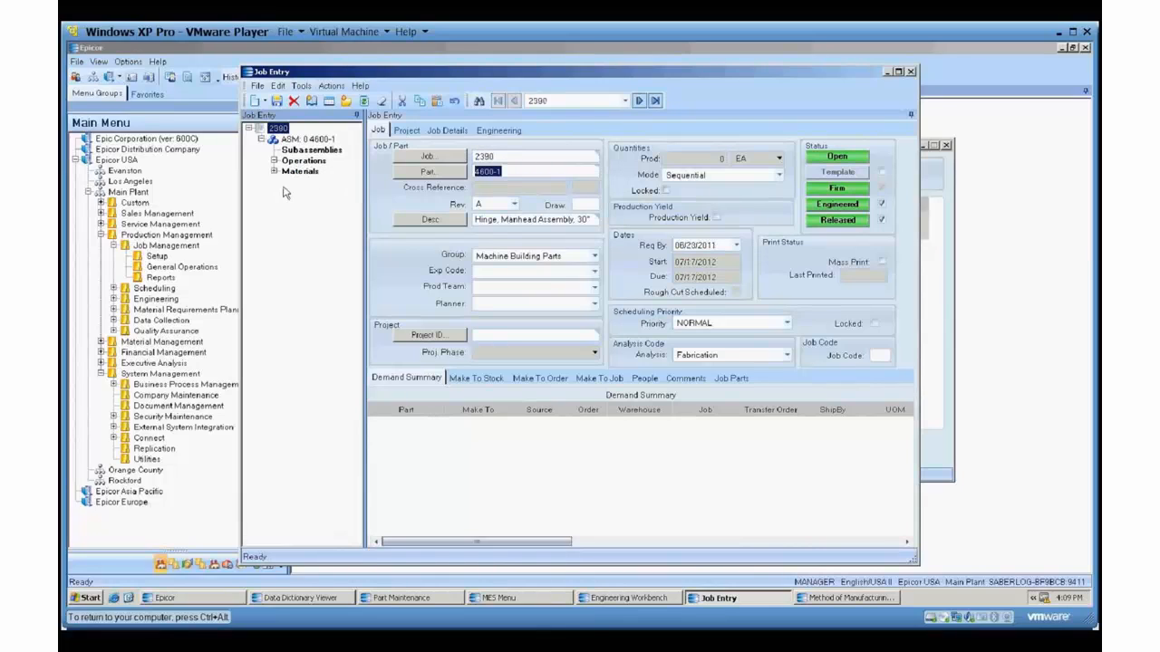
Examine job 2390's Cutting and Bench Work operations and its 38FW material details.
click(273, 161)
click(326, 204)
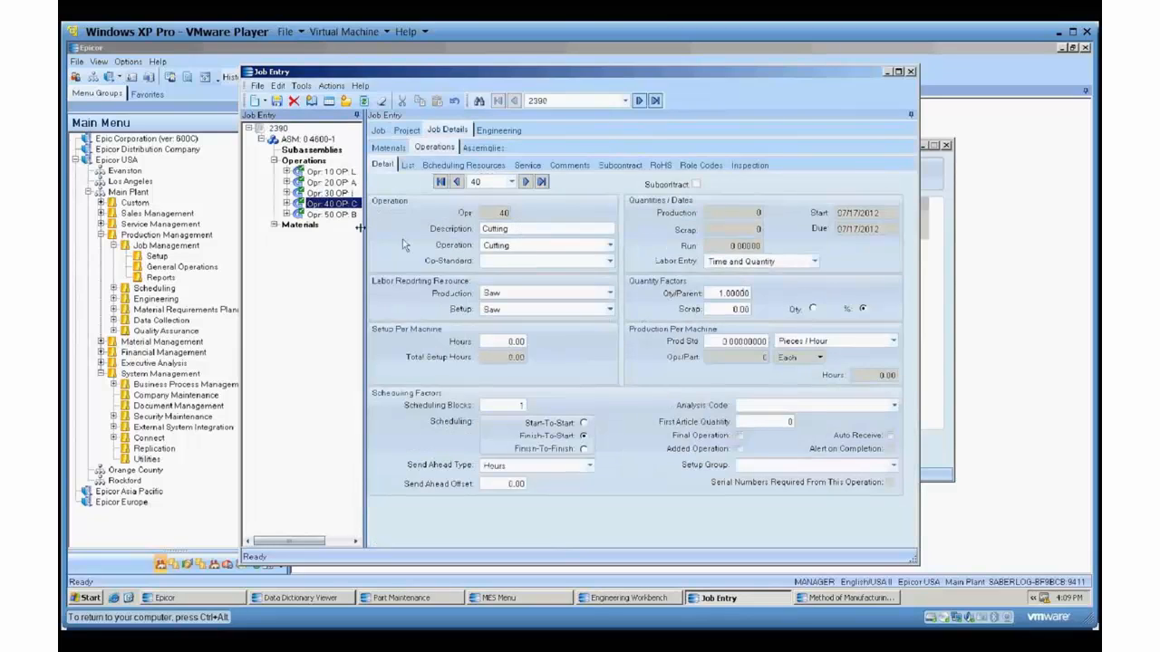
click(339, 214)
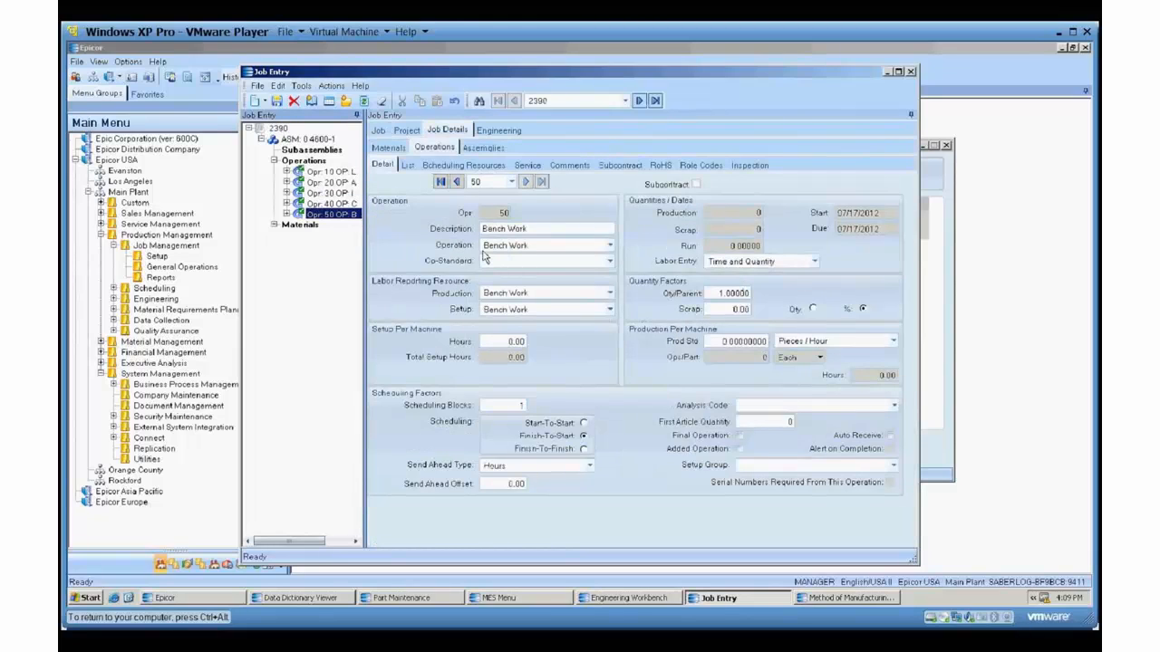
click(273, 225)
click(330, 277)
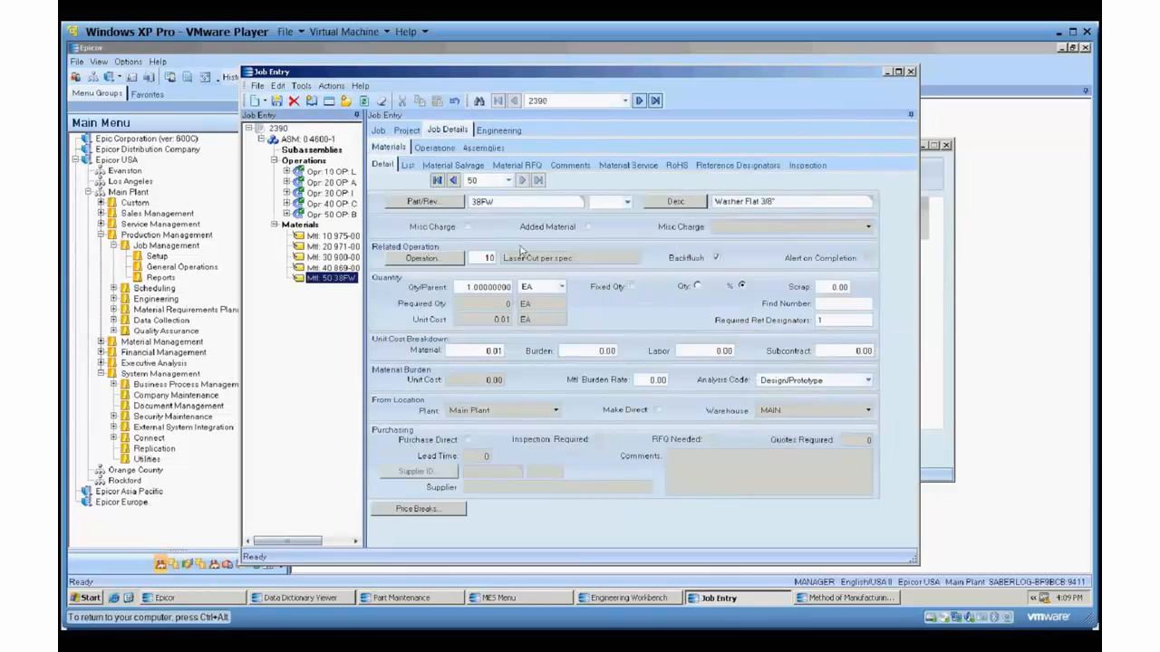
Load job 2506 in Job Entry to check its operations and materials.
click(379, 131)
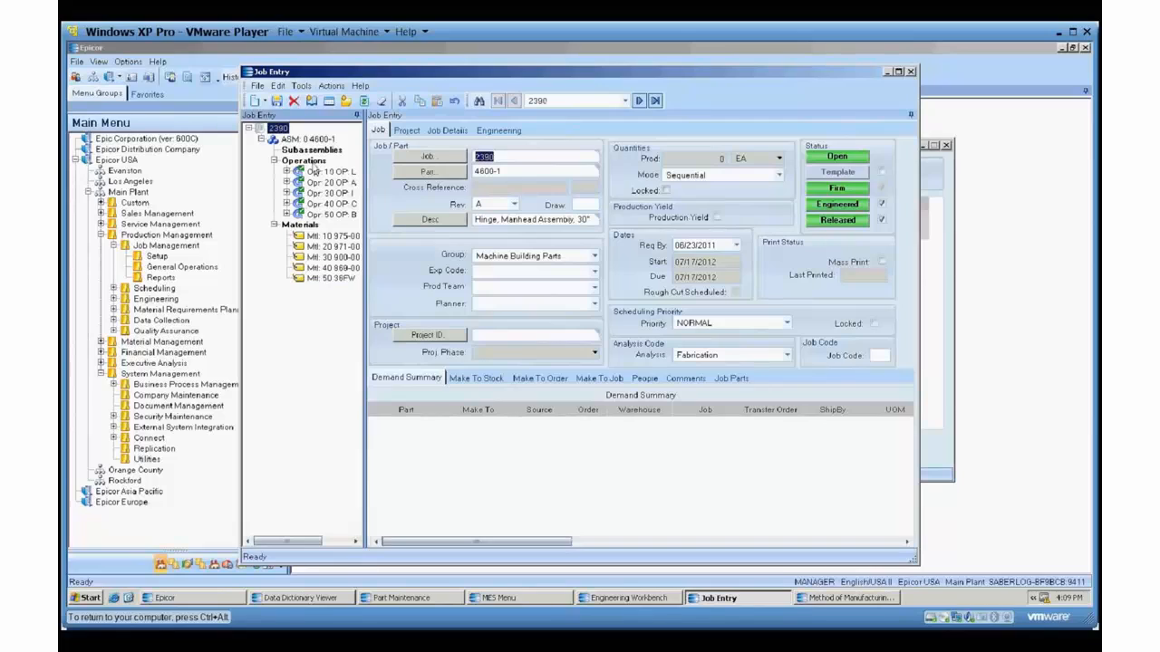
text(2506)
key(Tab)
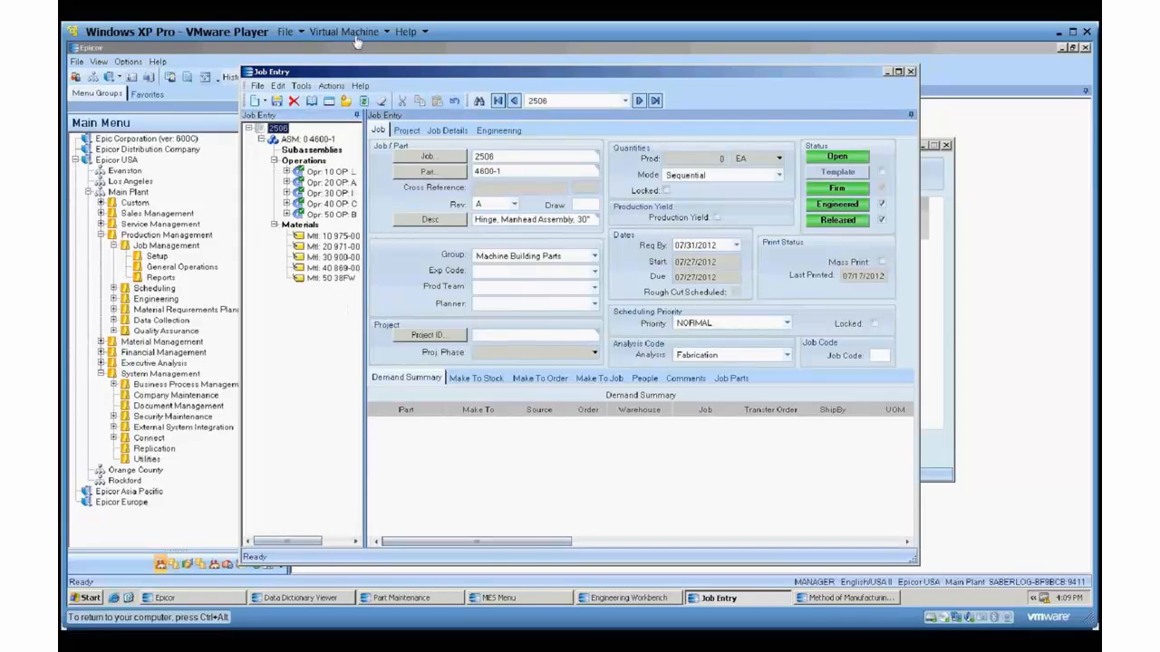
Load job 2507 to check its operations and materials, and return to the Method of Manufacturing Update Utility.
click(534, 153)
key(BackSpace)
text(7)
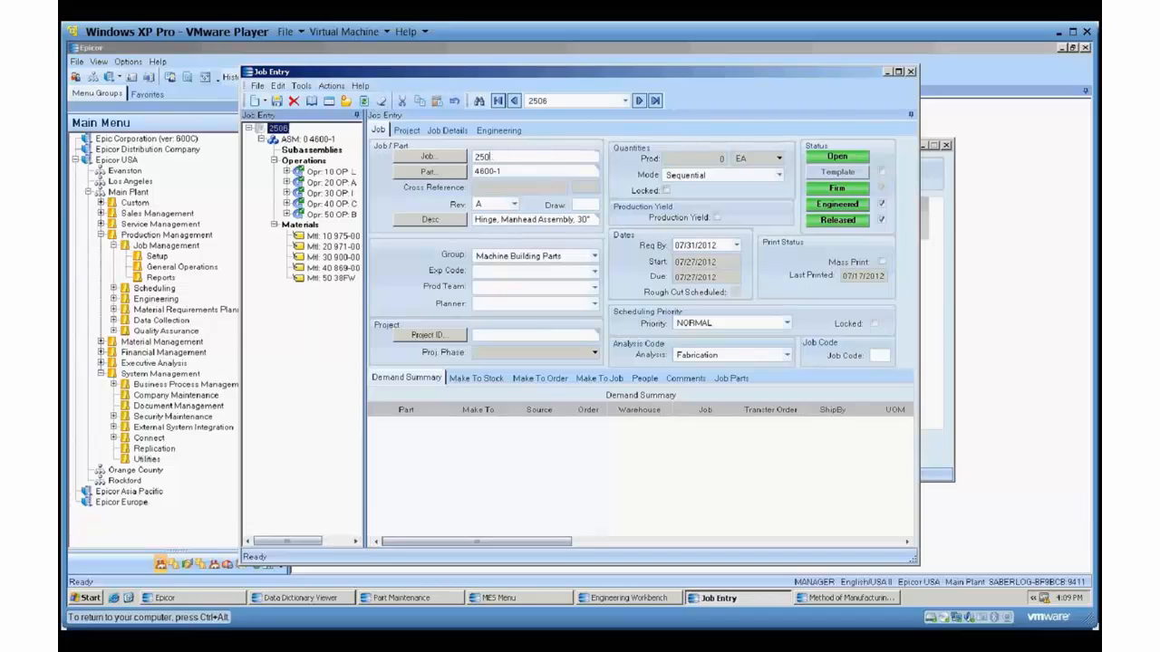
key(Tab)
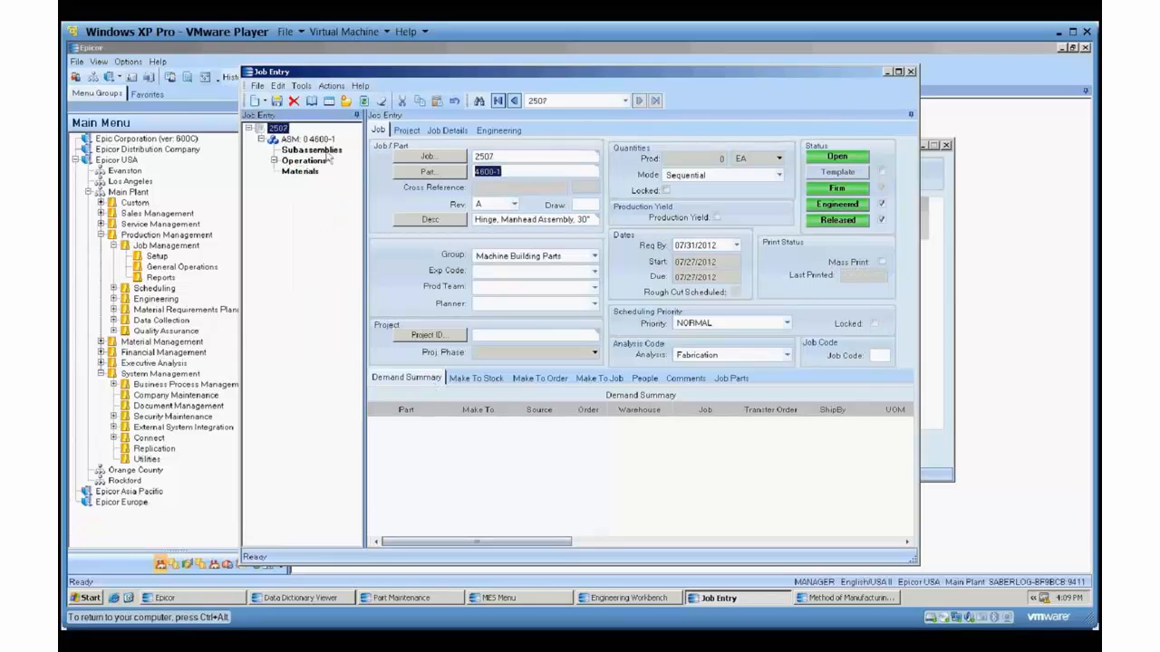
click(276, 161)
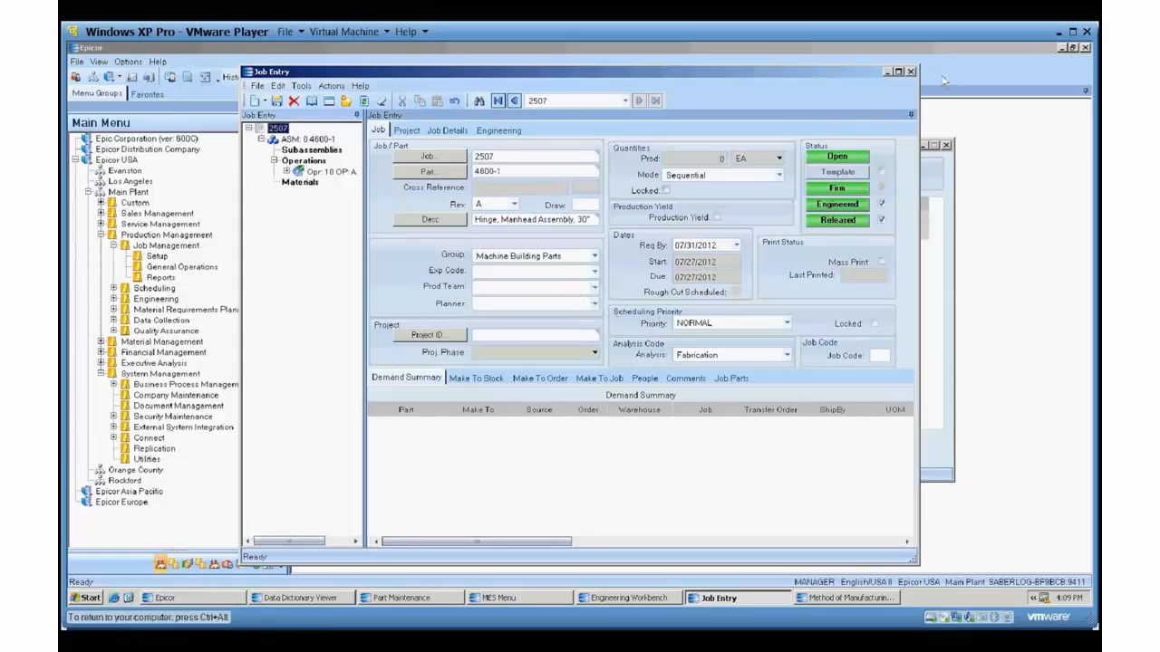
click(888, 72)
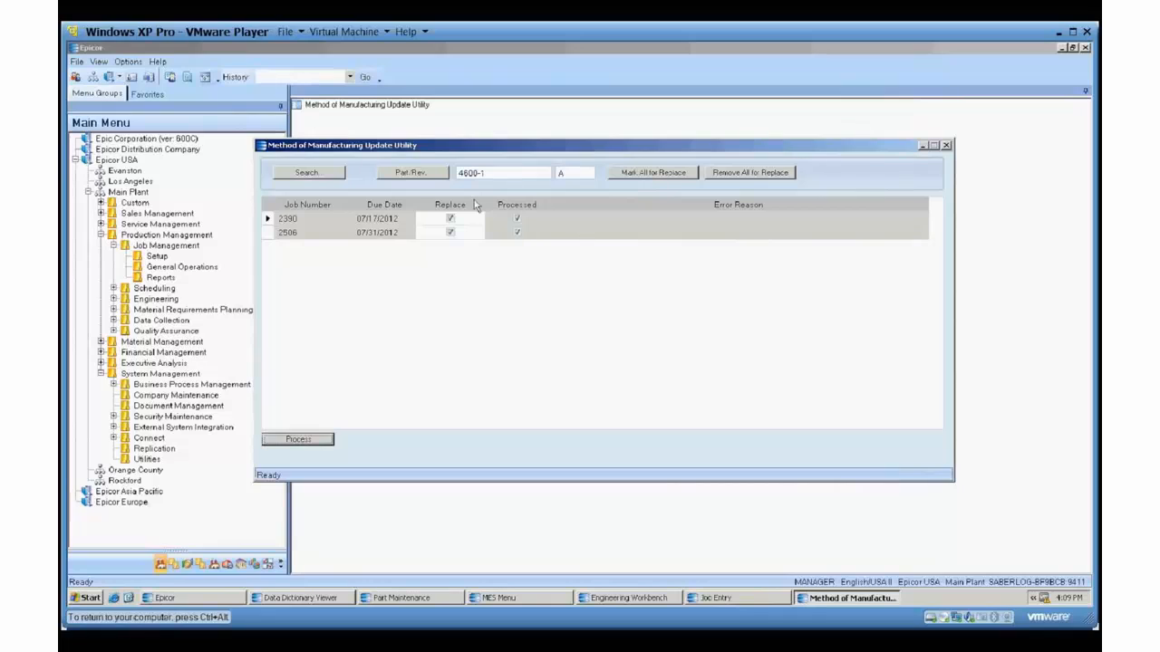